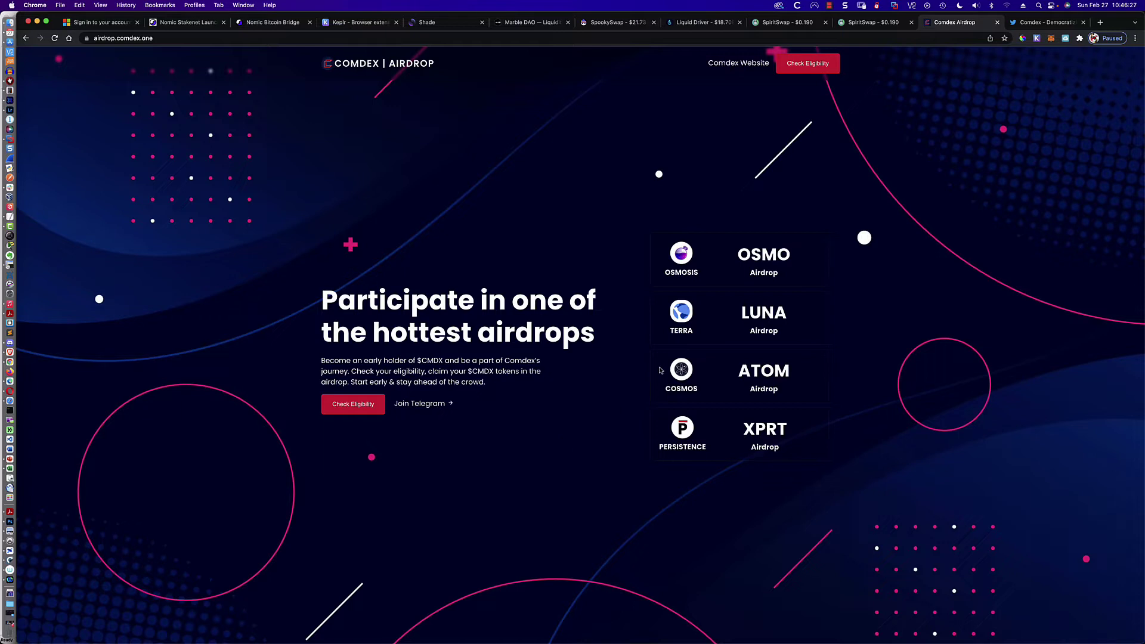
Switch to the Comdex Twitter profile tab with the pinned $CMDX airdrop tweet
left_click(1034, 23)
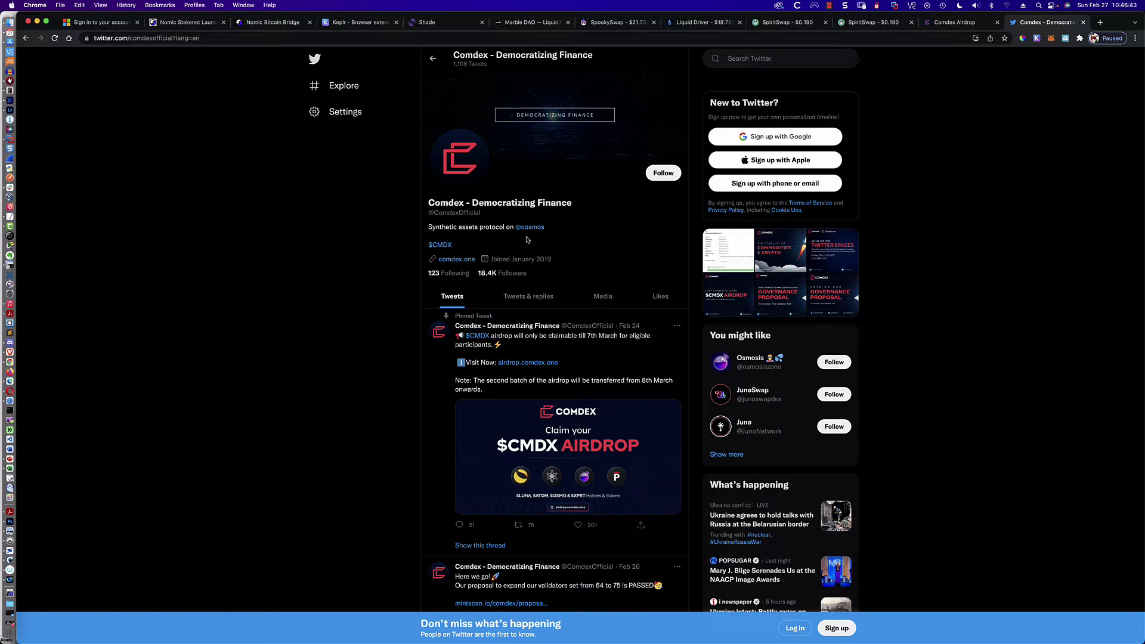
Scroll through the Comdex tweets and back to the top, then return to the Comdex Airdrop tab
scroll(526, 239, "down", 2)
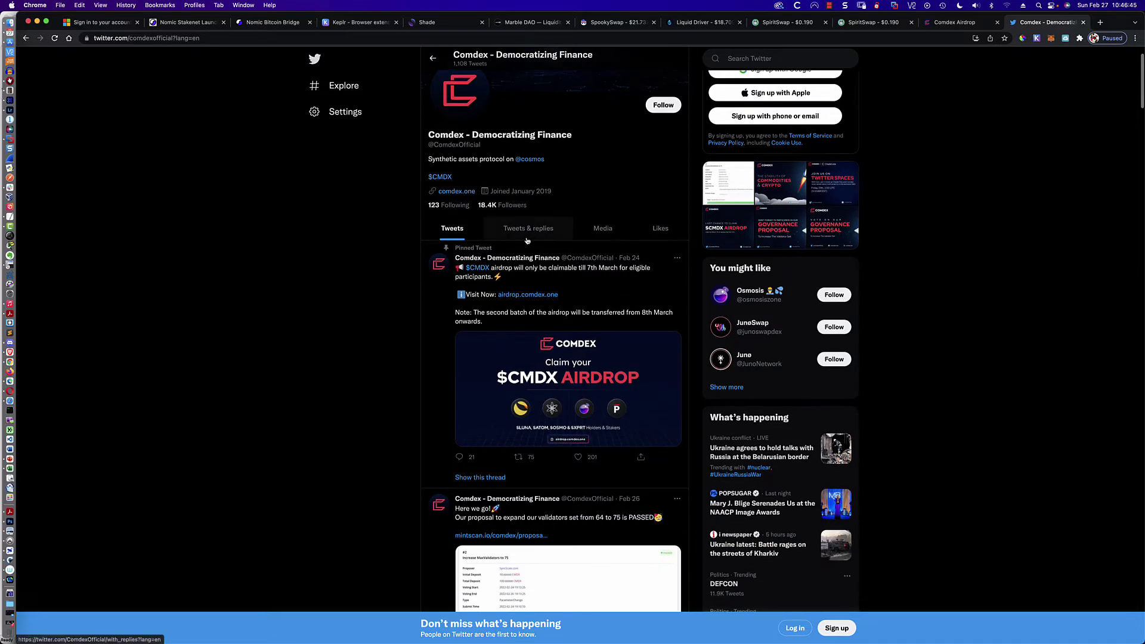
scroll(414, 283, "down", 8)
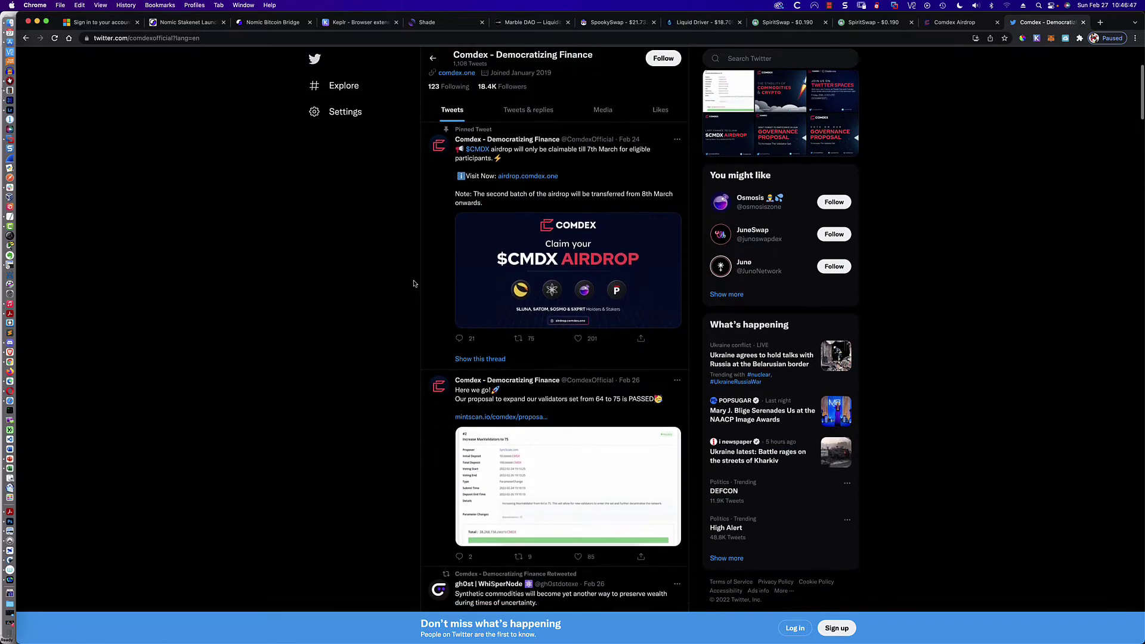
scroll(414, 283, "down", 15)
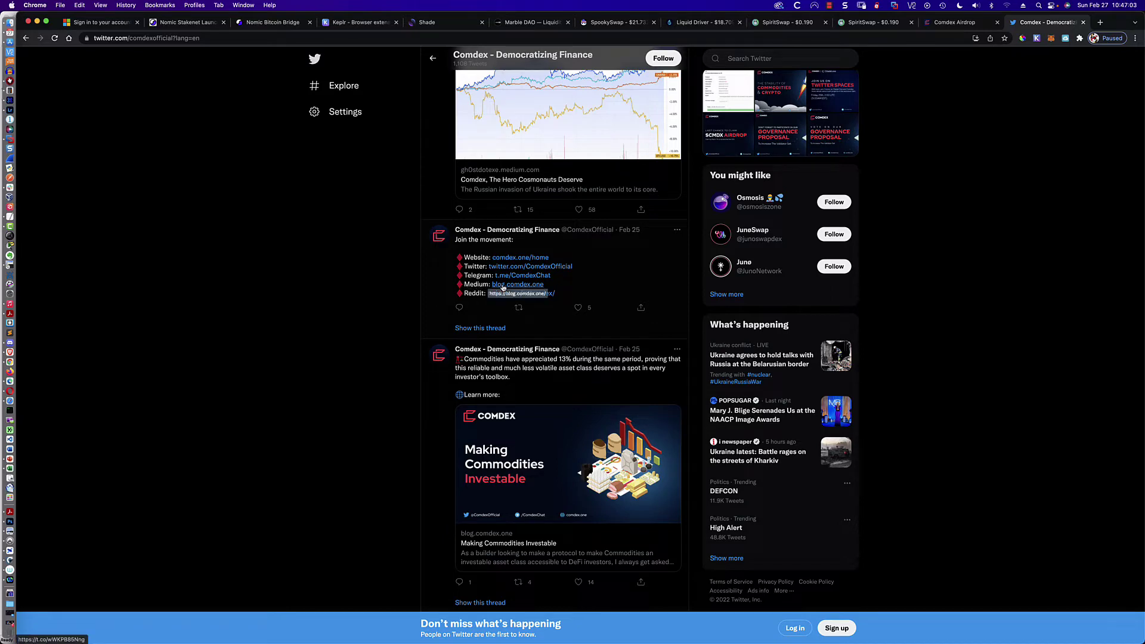
scroll(443, 284, "up", 6)
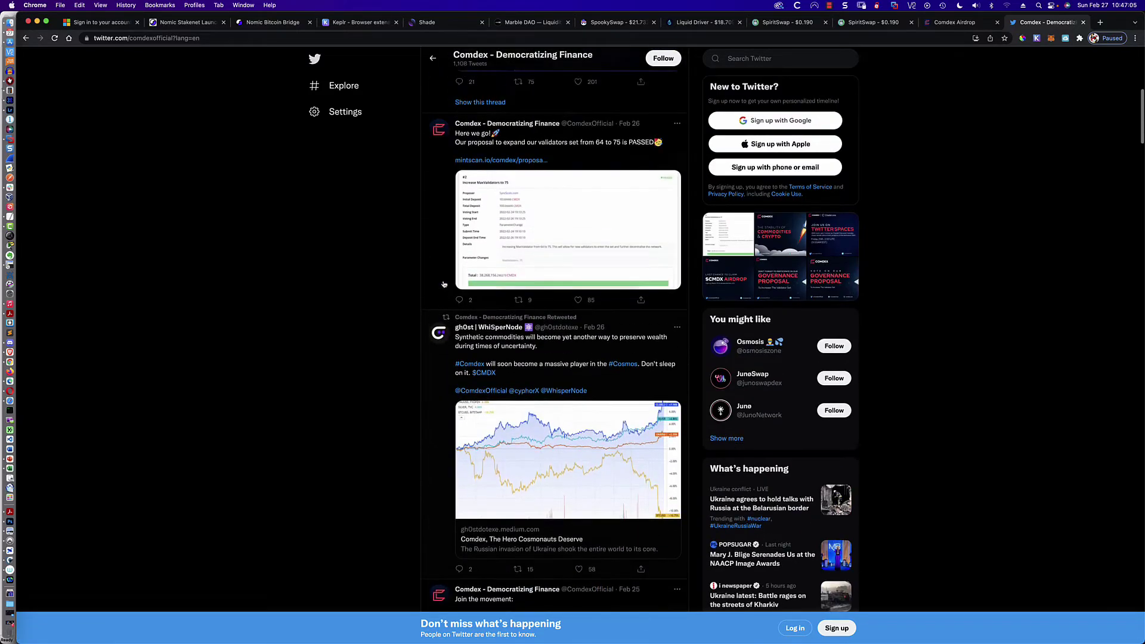
scroll(444, 284, "up", 7)
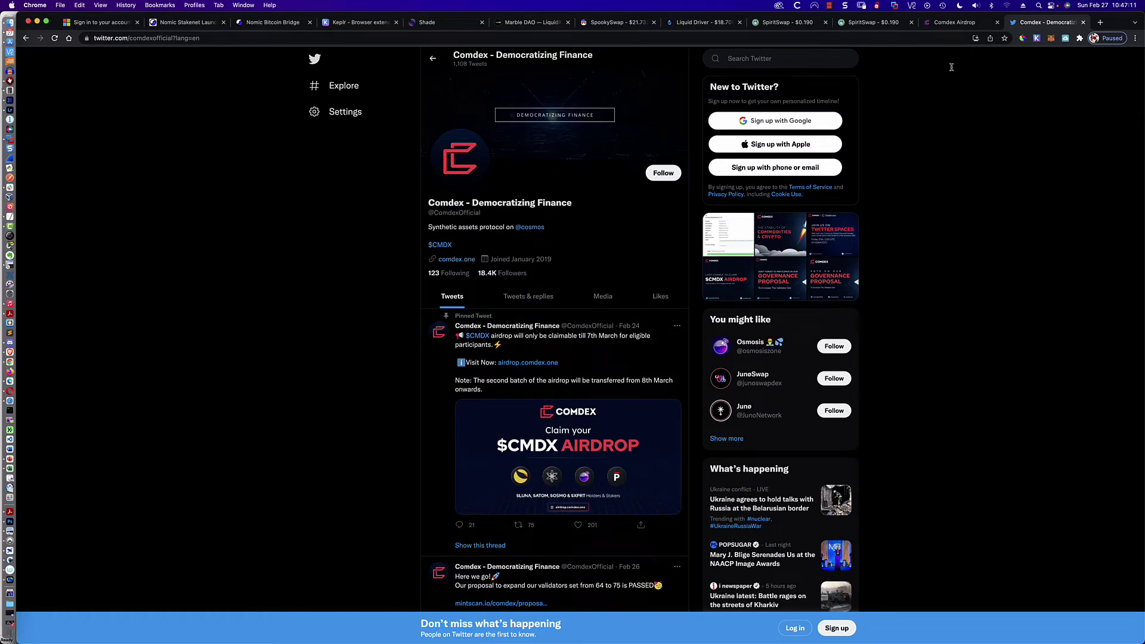
left_click(957, 23)
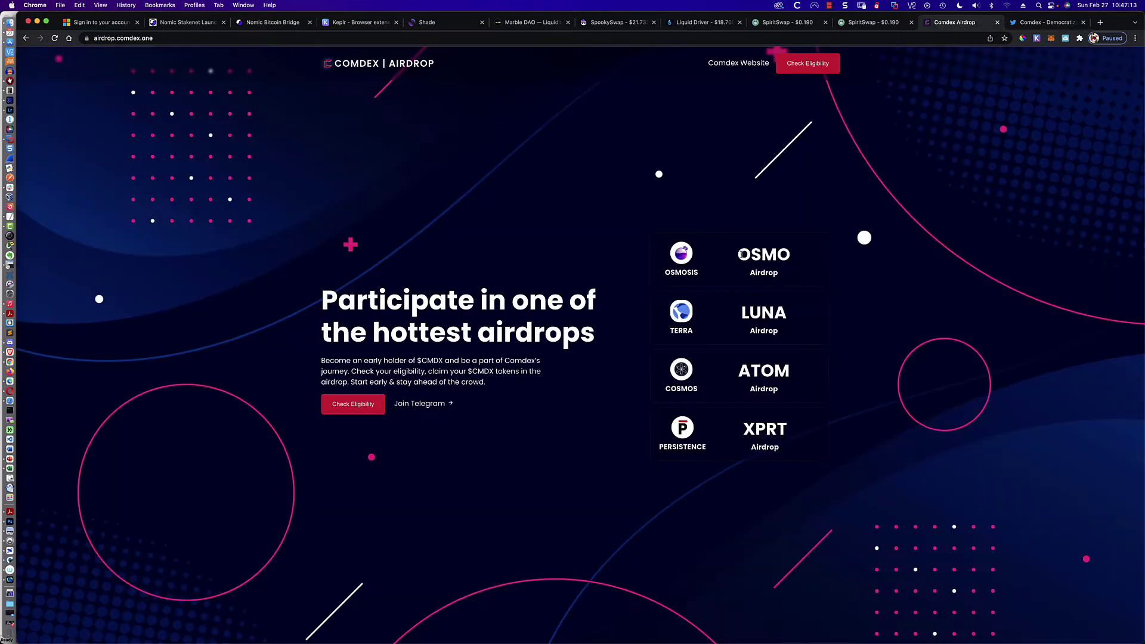
Start the ATOM eligibility check and paste the Exodus Cosmos receive address into the wallet field
left_click(342, 408)
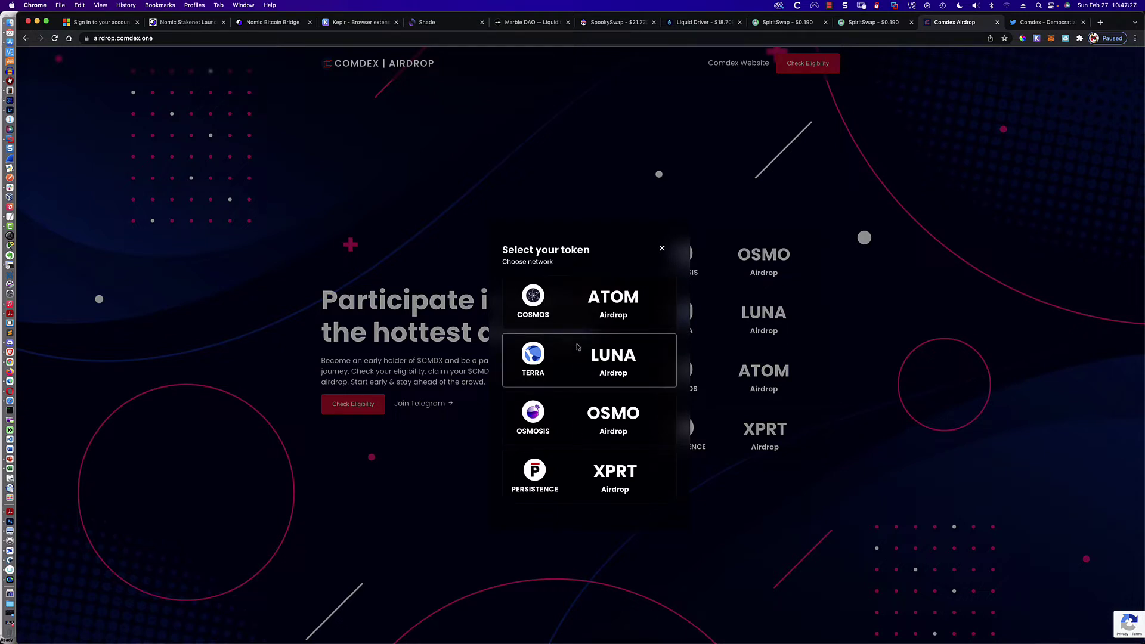
left_click(576, 305)
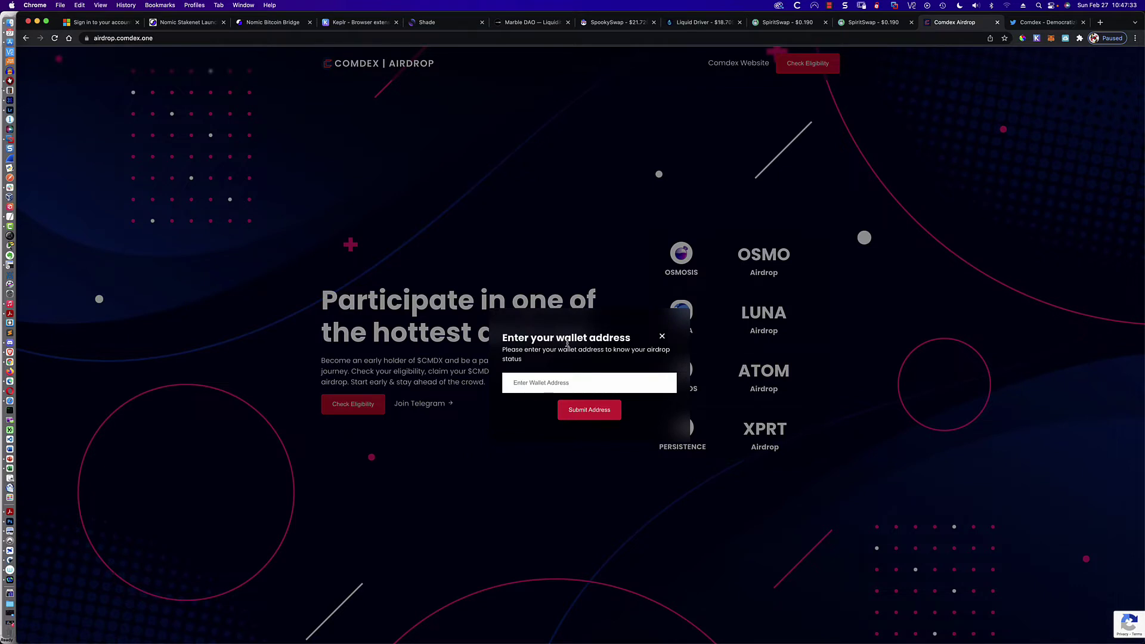
key("super+Tab")
key("super+Tab")
key("super+Tab")
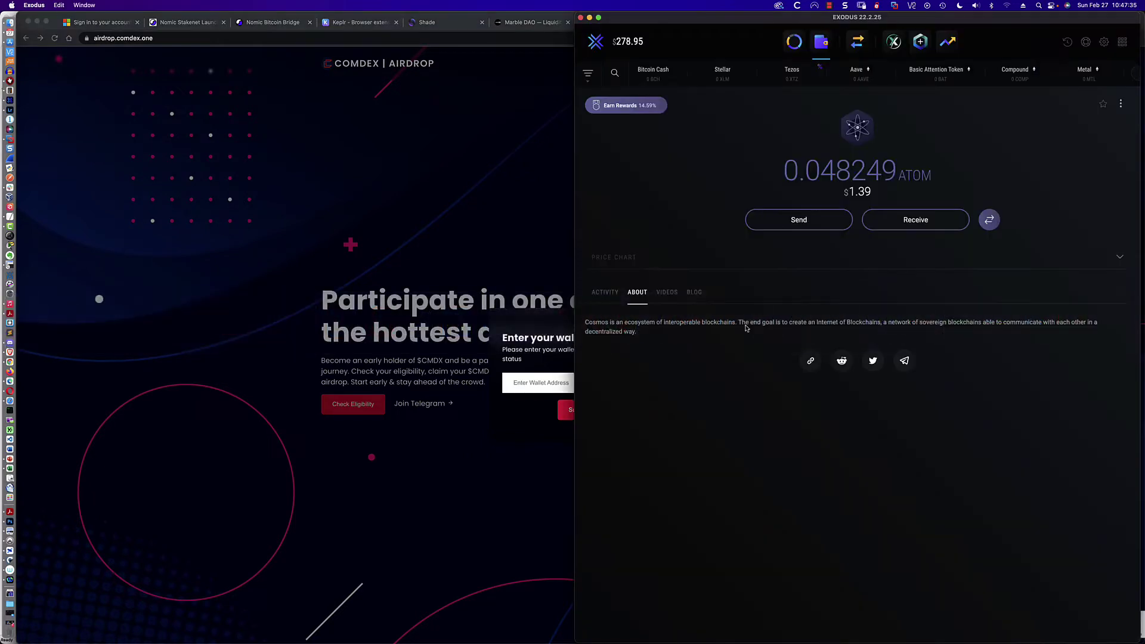
left_click(926, 221)
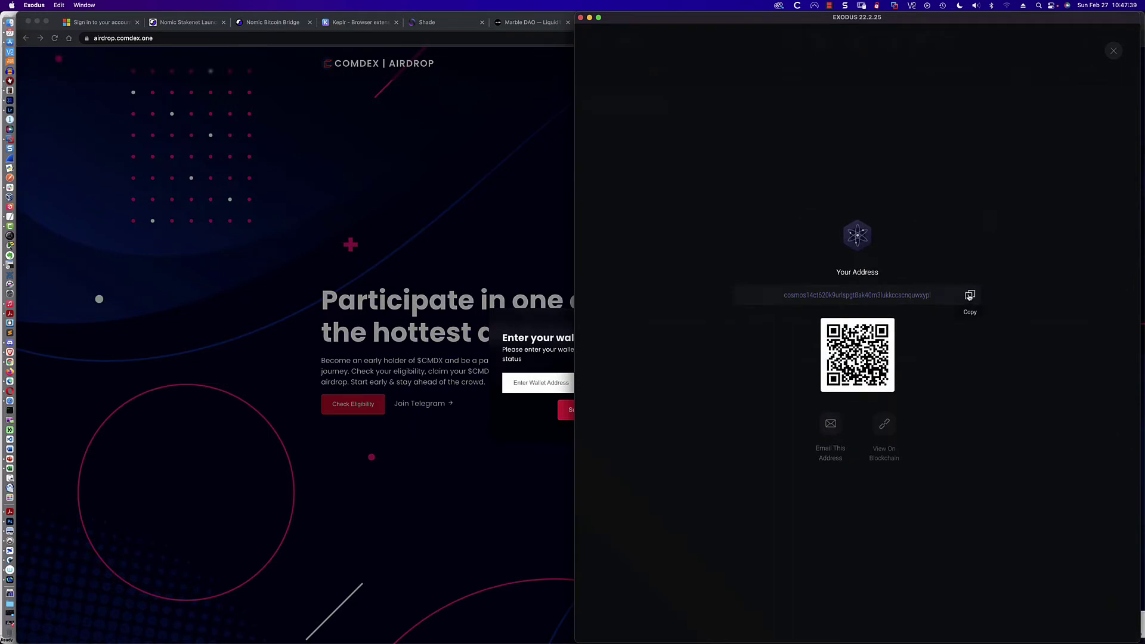
left_click(969, 296)
left_click(516, 382)
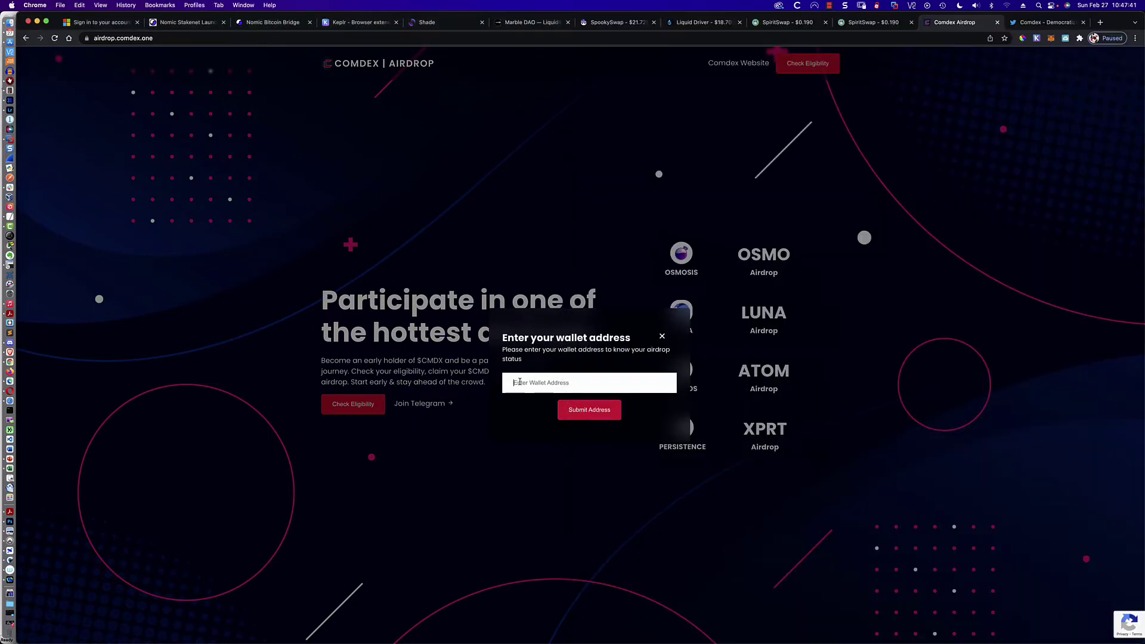
key("super+v")
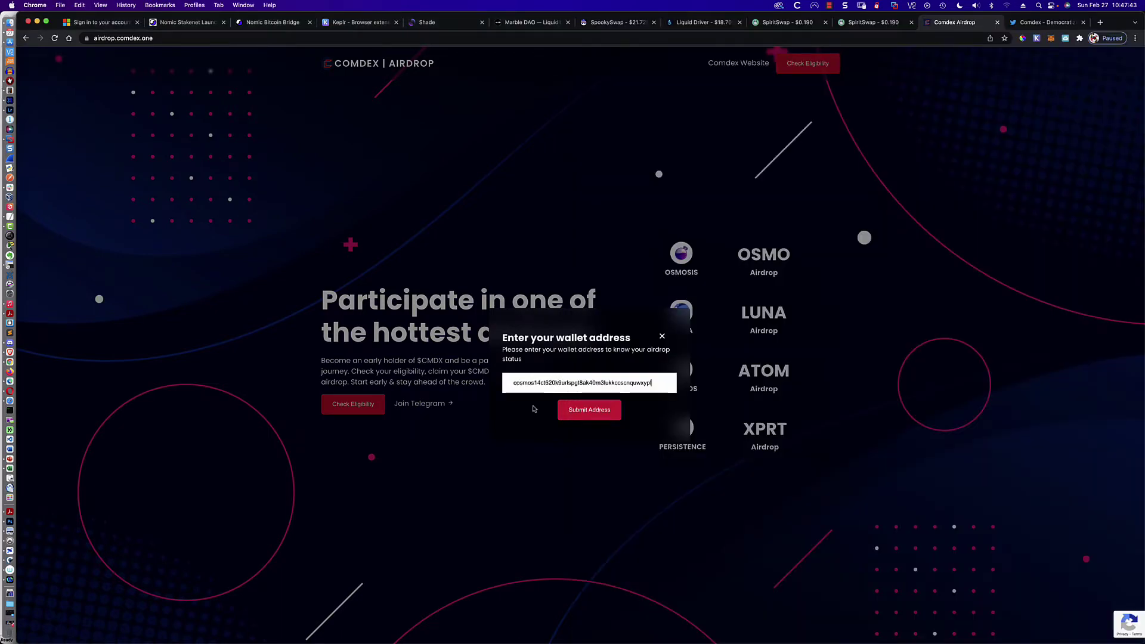
left_click(585, 411)
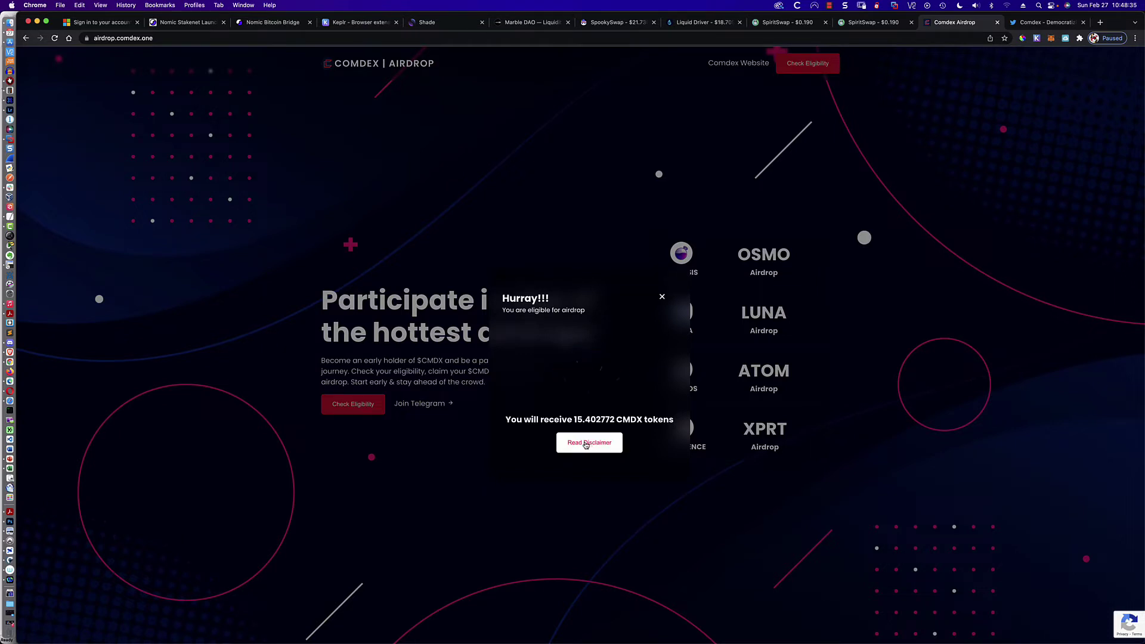
Agree to the airdrop disclaimer terms and bring up the claim method selection
left_click(587, 444)
left_click(462, 450)
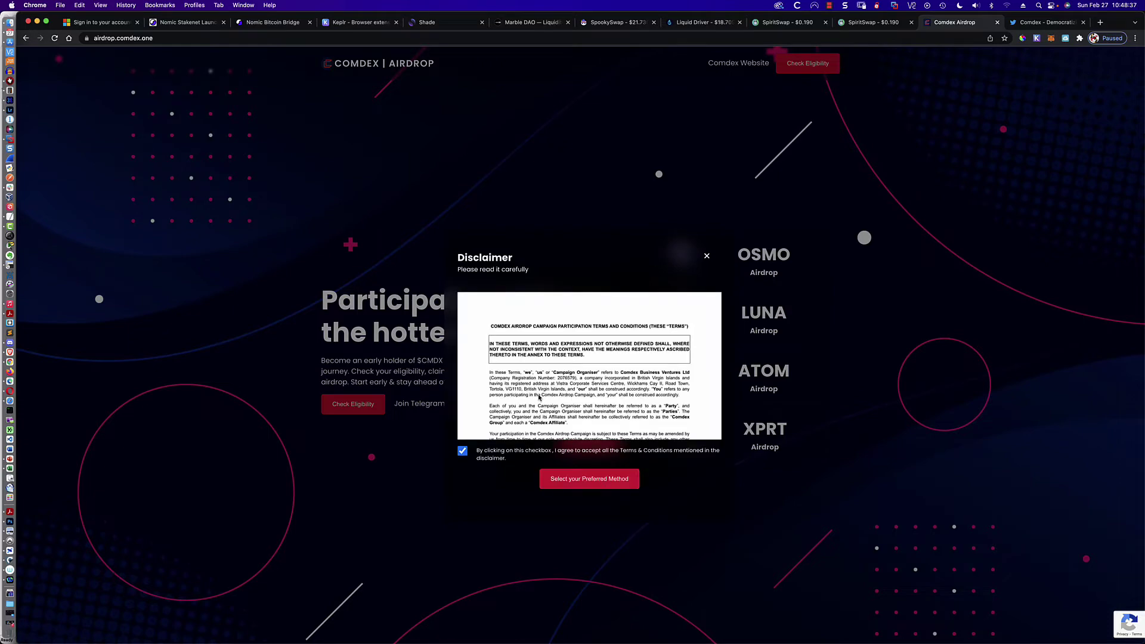
scroll(556, 386, "down", 10)
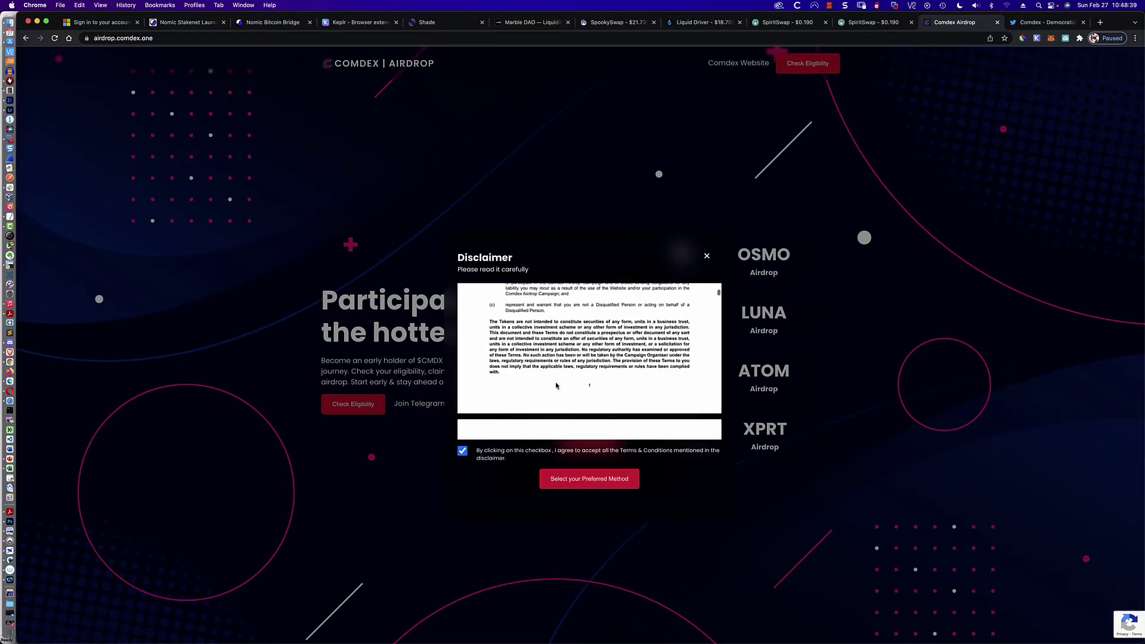
scroll(556, 385, "down", 15)
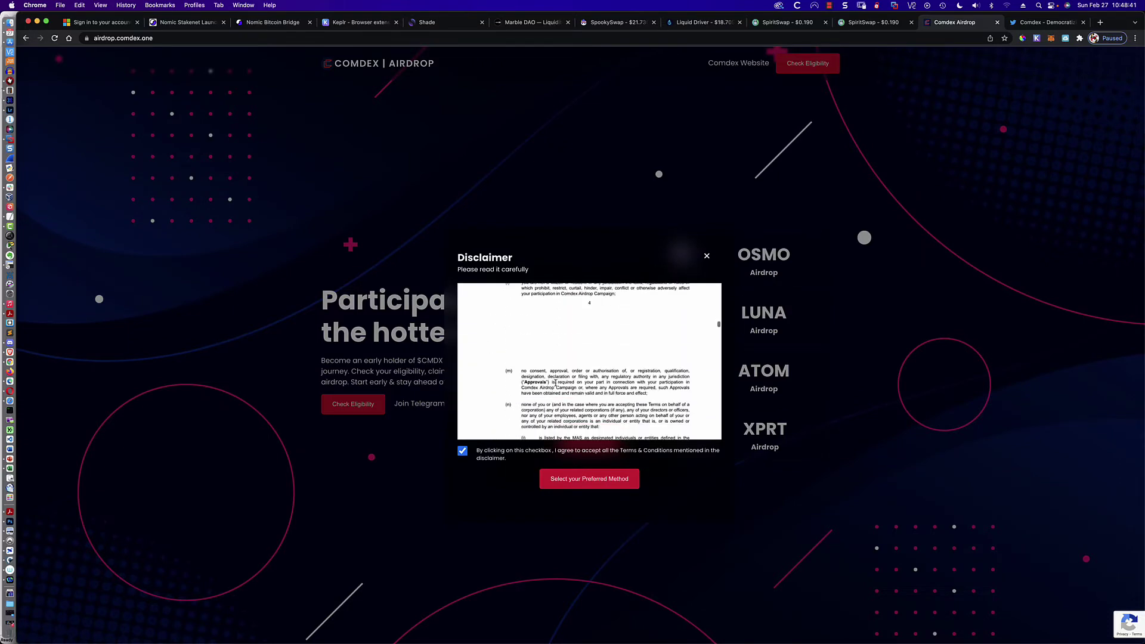
scroll(555, 383, "down", 15)
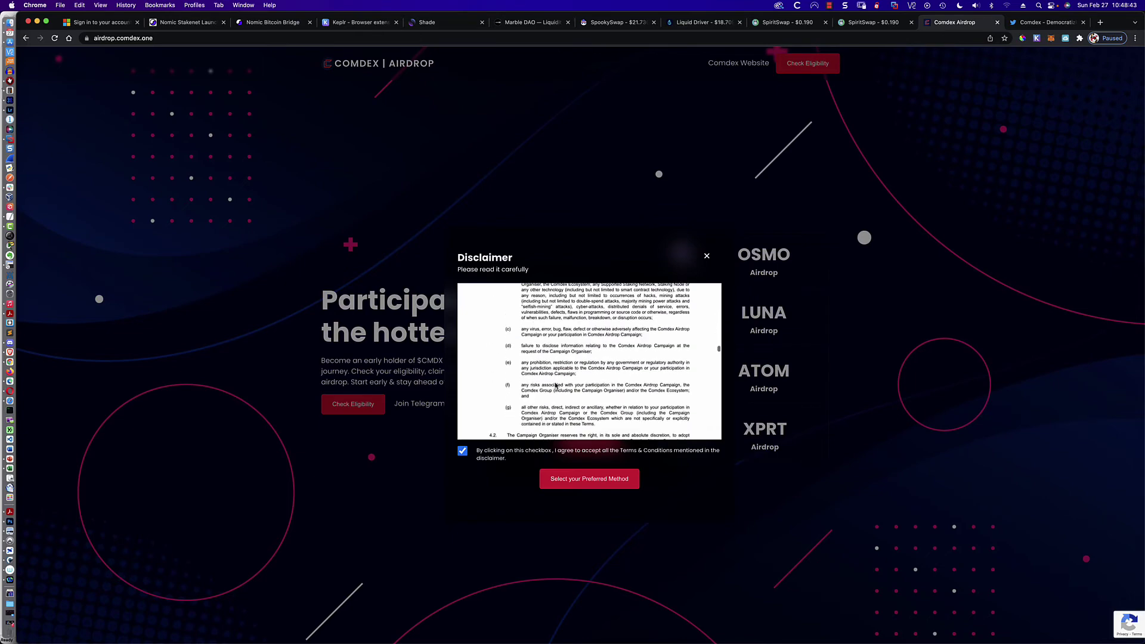
scroll(556, 382, "down", 10)
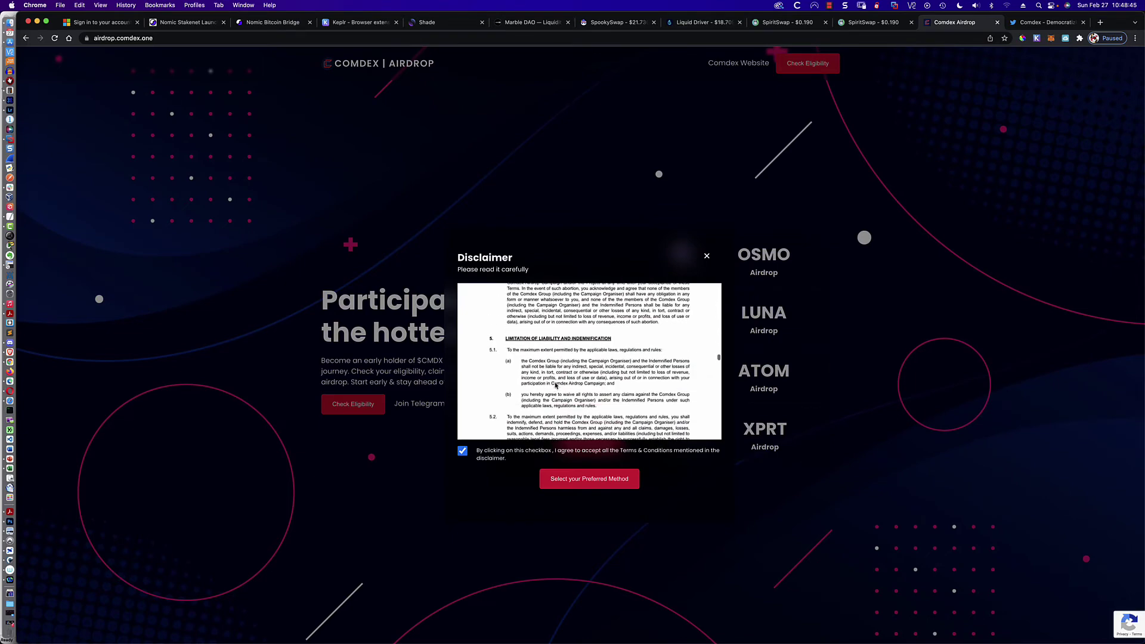
scroll(555, 383, "down", 1)
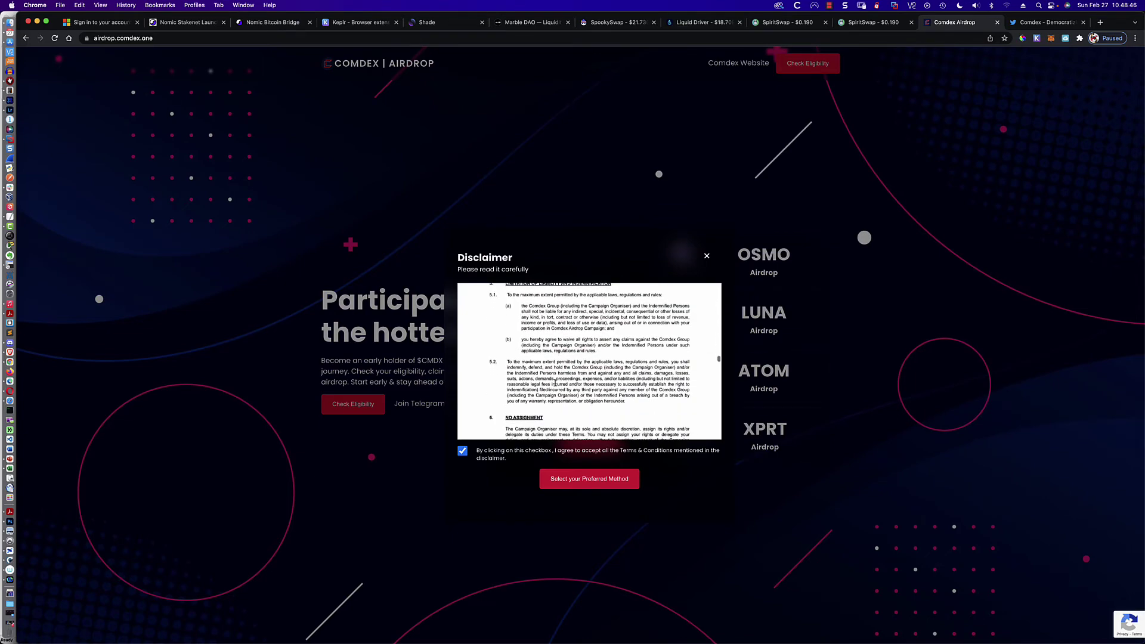
left_click(590, 480)
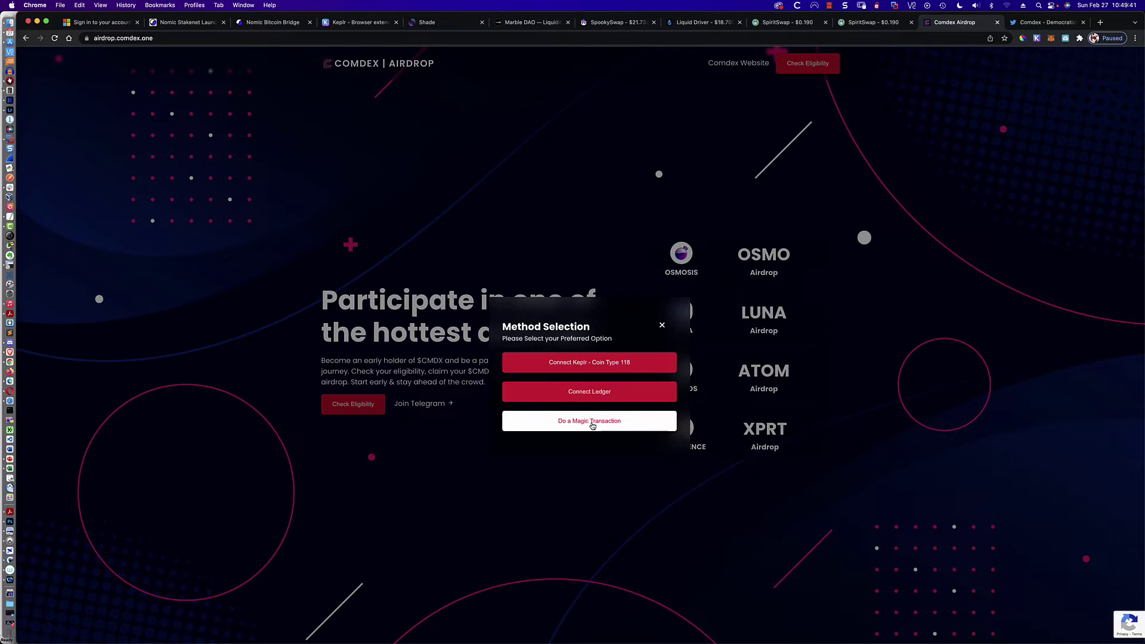
left_click(583, 425)
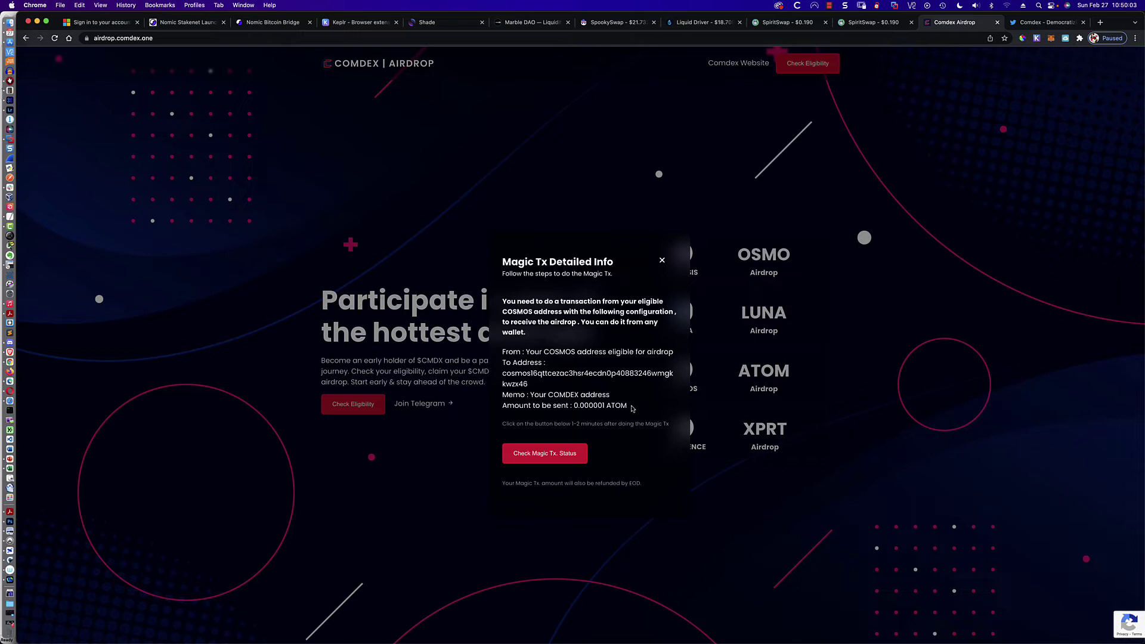
Close the Exodus receive view, move the window aside, and bring up the ATOM send form
key("super+Tab")
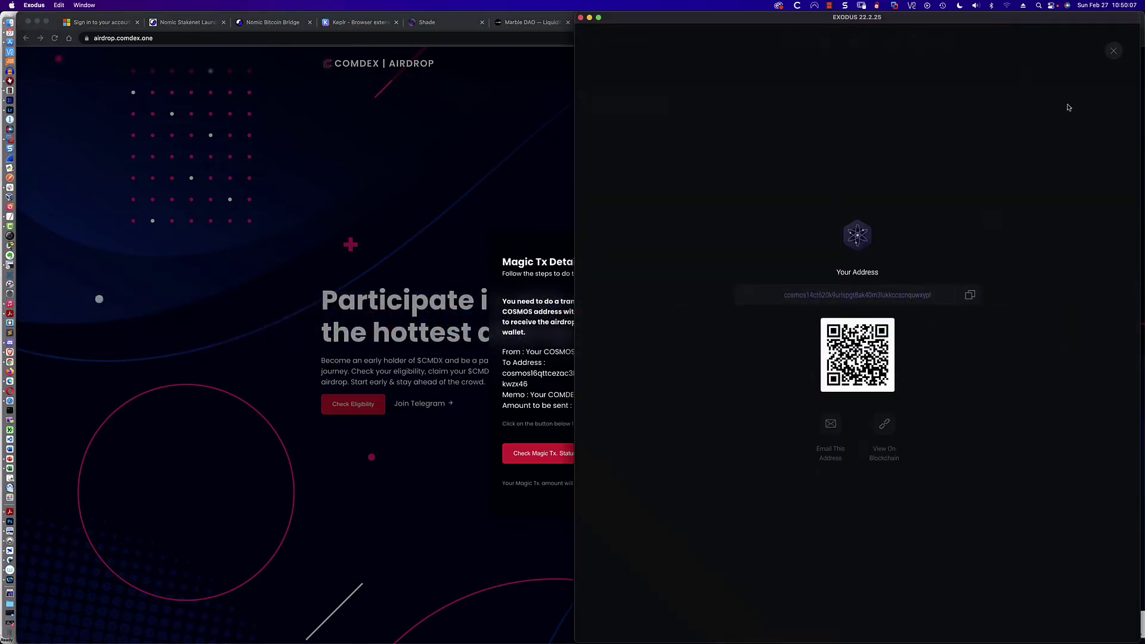
left_click(1114, 51)
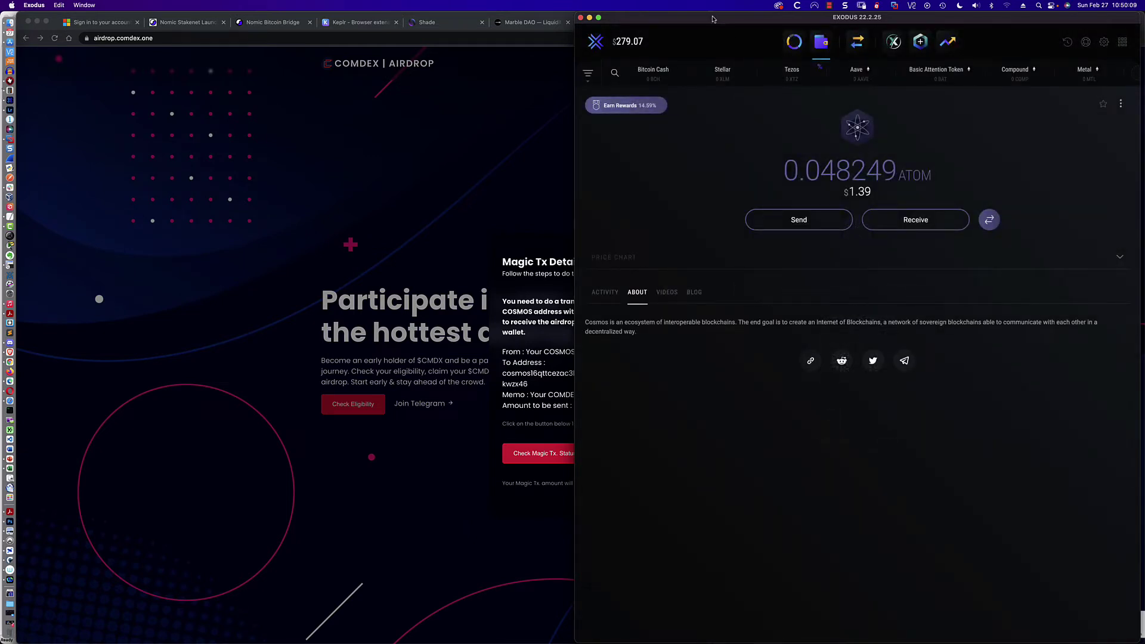
left_click_drag(712, 19, 828, 17)
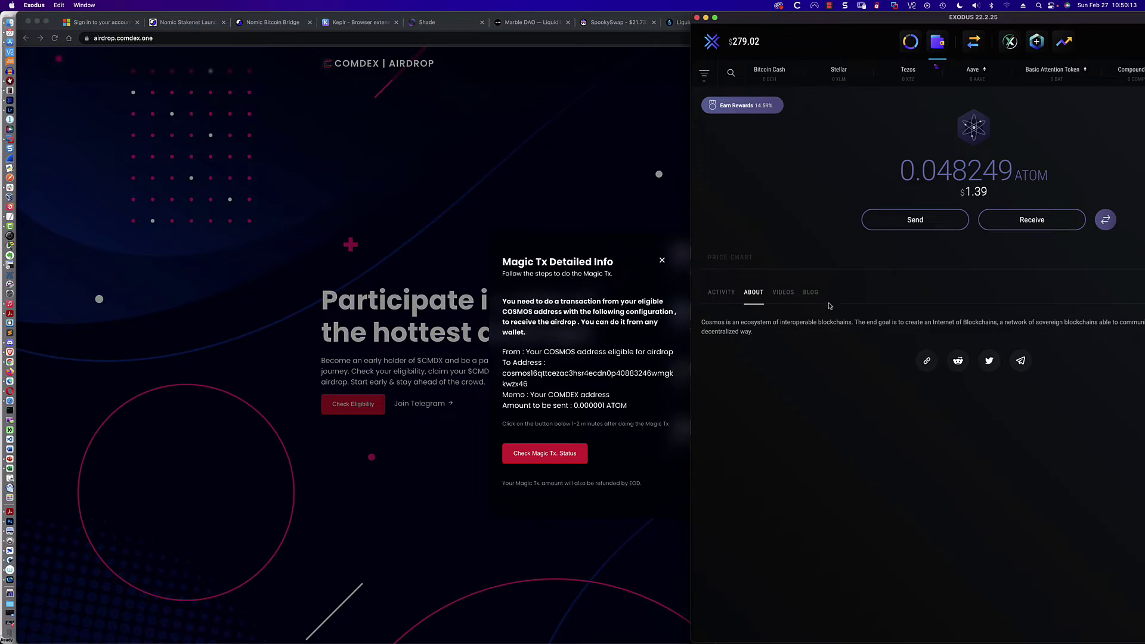
left_click(915, 221)
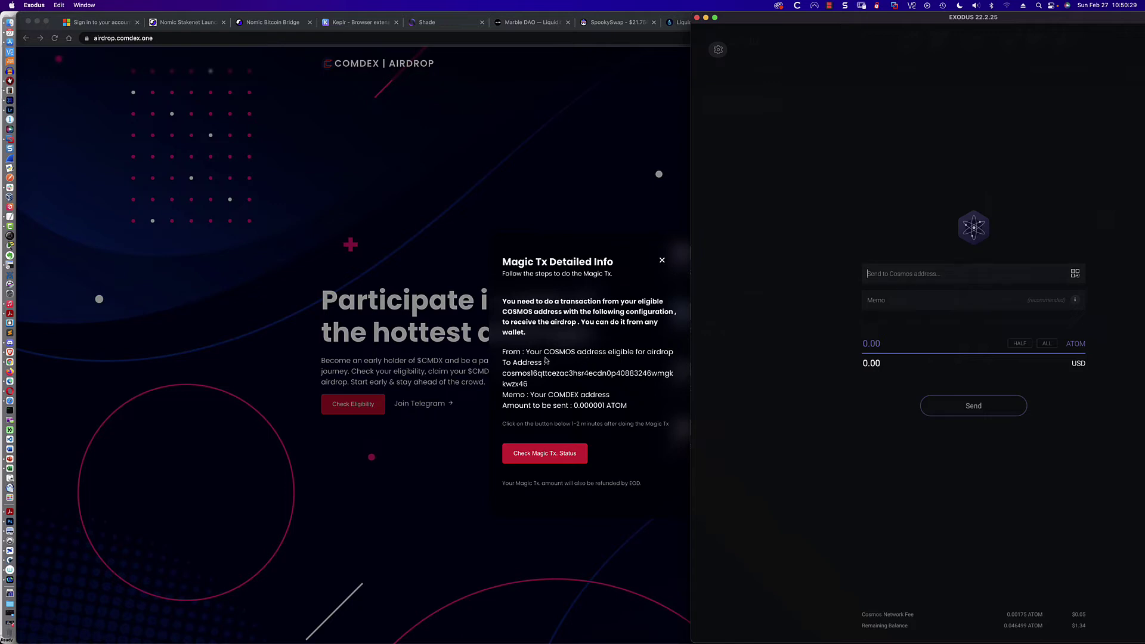
Copy the Magic Tx destination address from the airdrop page into Exodus's recipient field
left_click(517, 377)
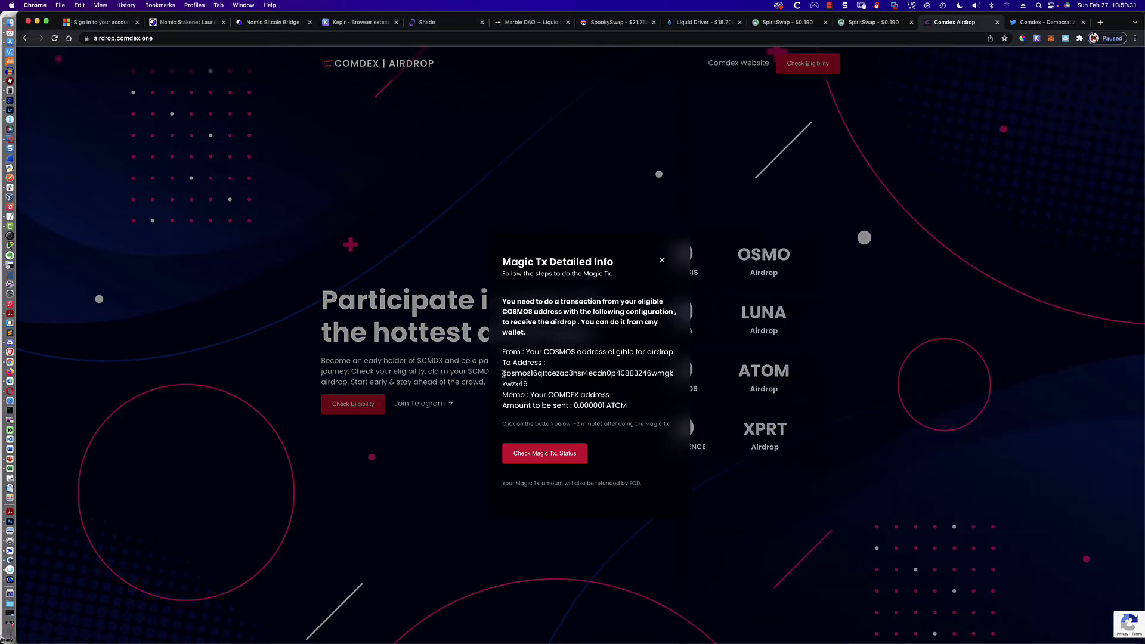
left_click_drag(504, 373, 525, 380)
key("super+c")
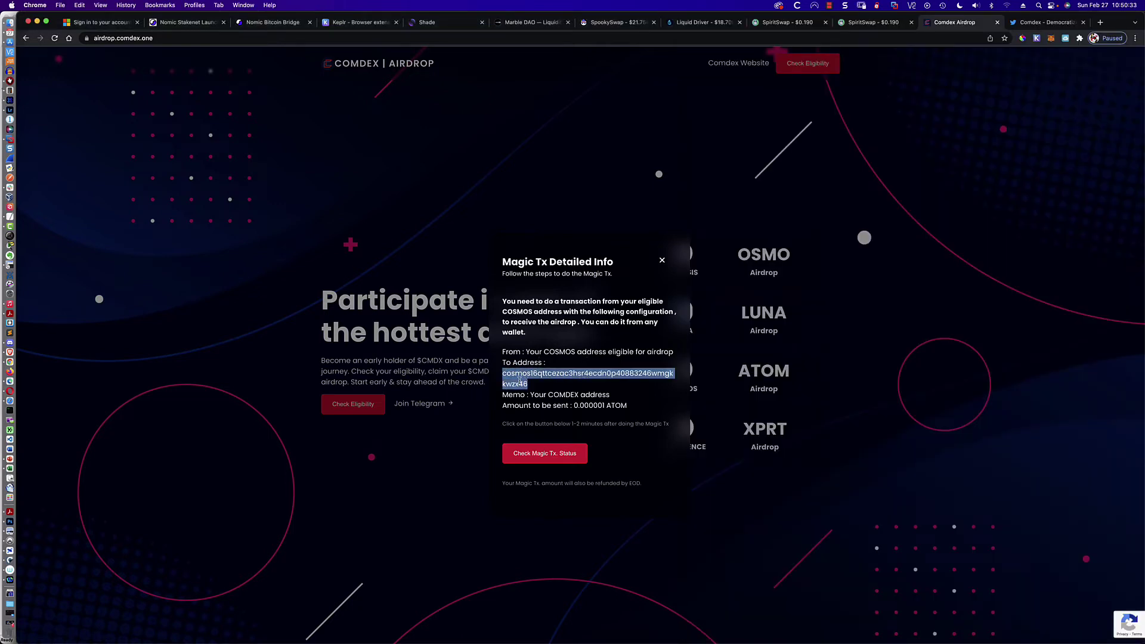
key("super+Tab")
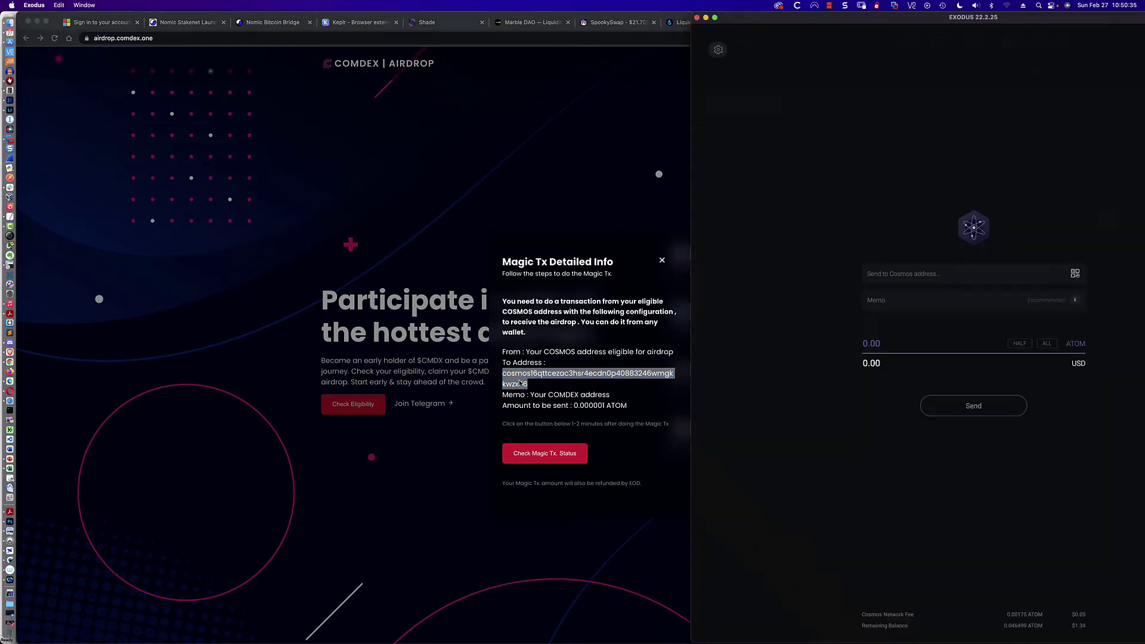
left_click(891, 275)
key("super+v")
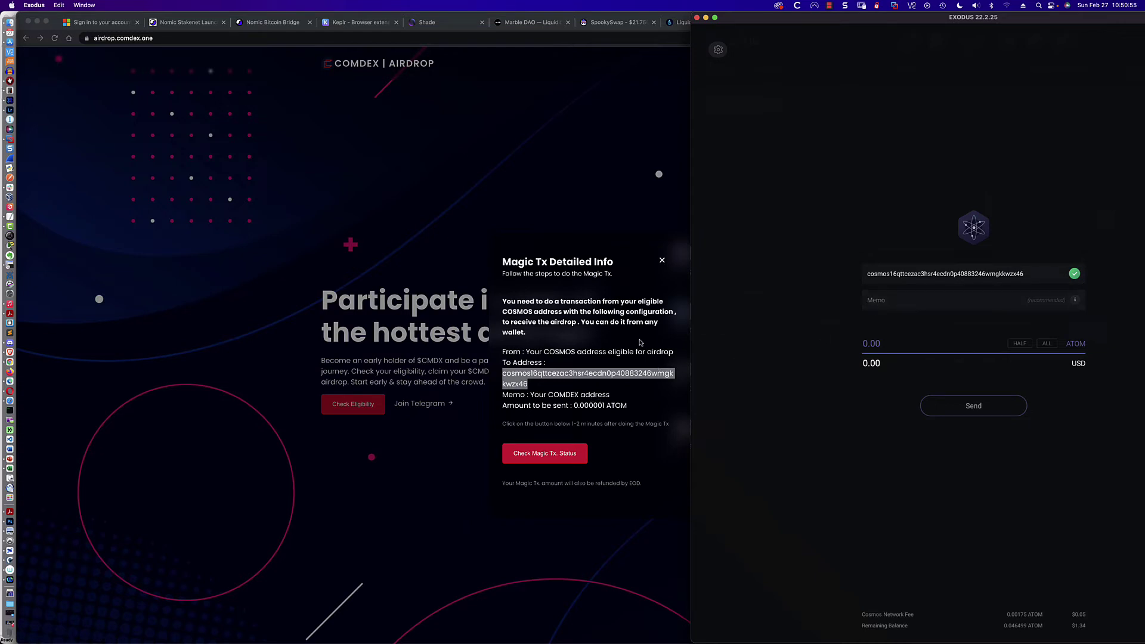
Switch Keplr to the Comdex chain and copy the account's Comdex address
left_click(633, 212)
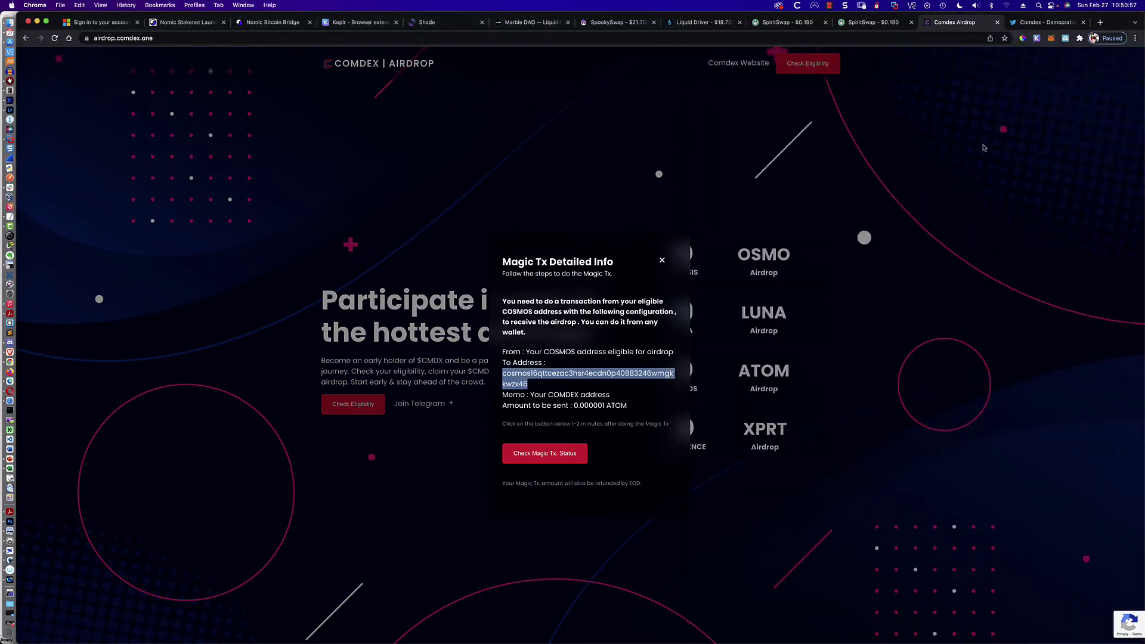
left_click(1036, 39)
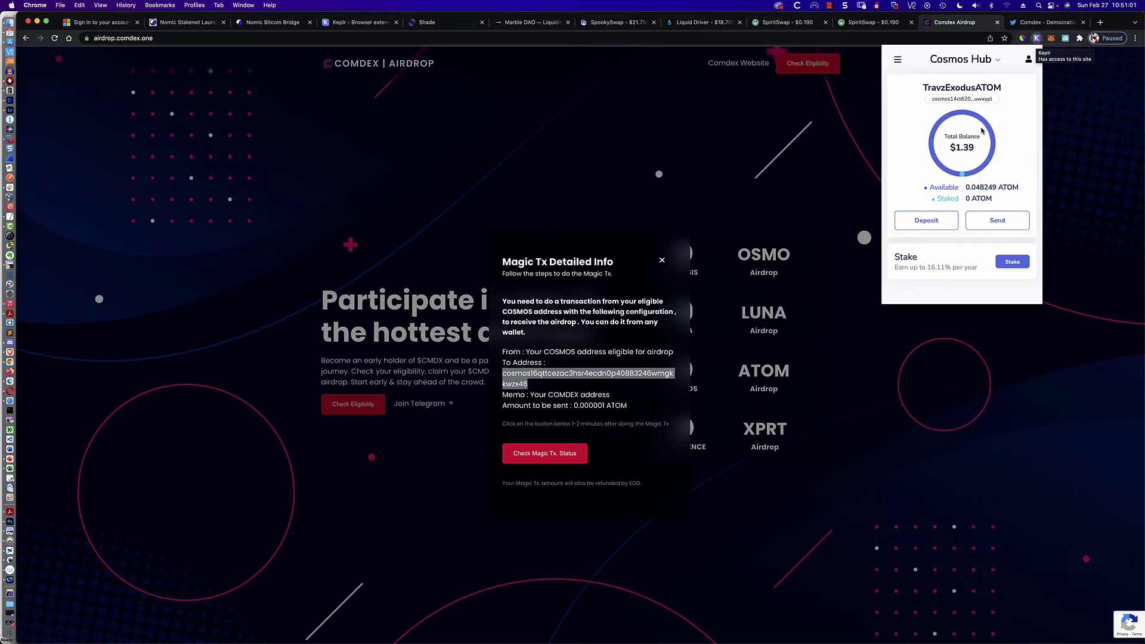
left_click(994, 59)
scroll(974, 101, "down", 8)
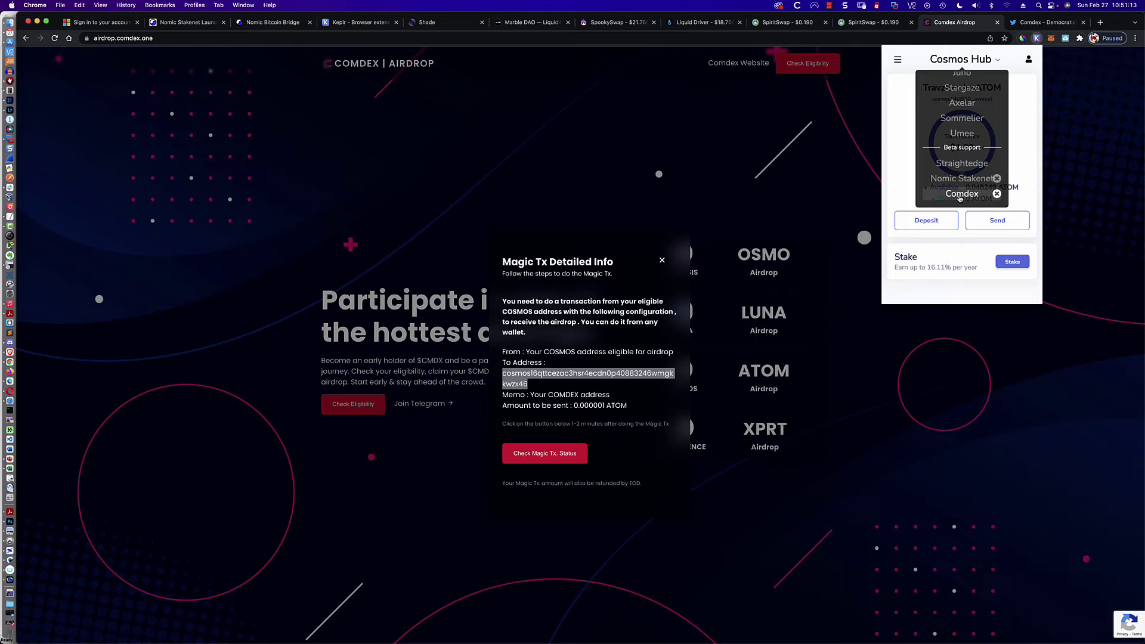
left_click(960, 195)
left_click(953, 99)
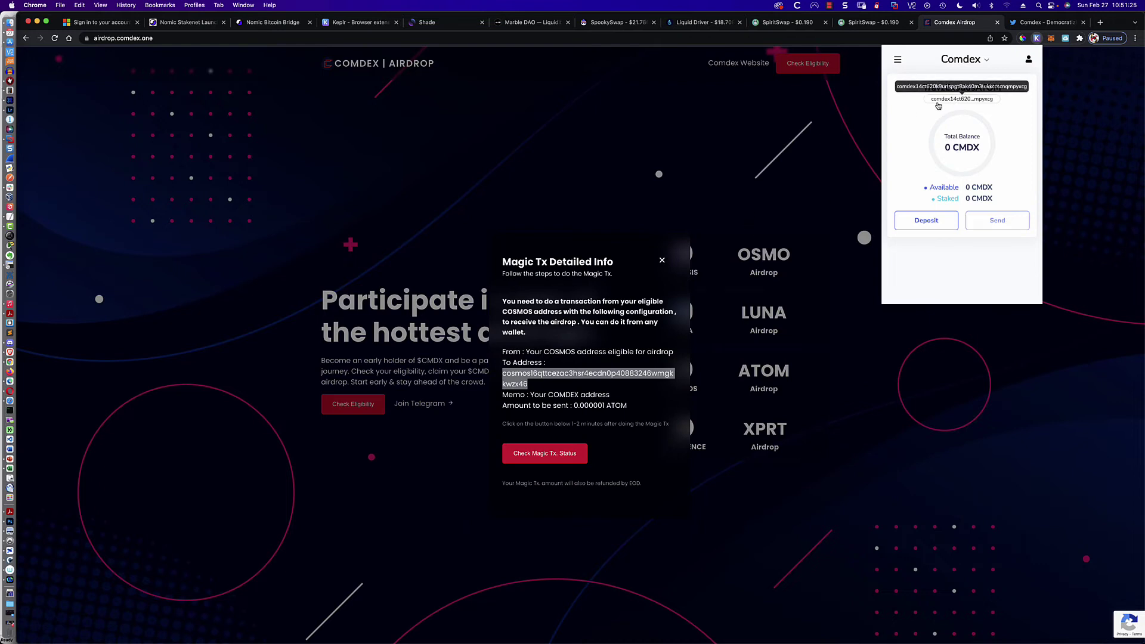
Paste the Comdex address as the memo and enter 0.000001 ATOM as the amount
key("super+Tab")
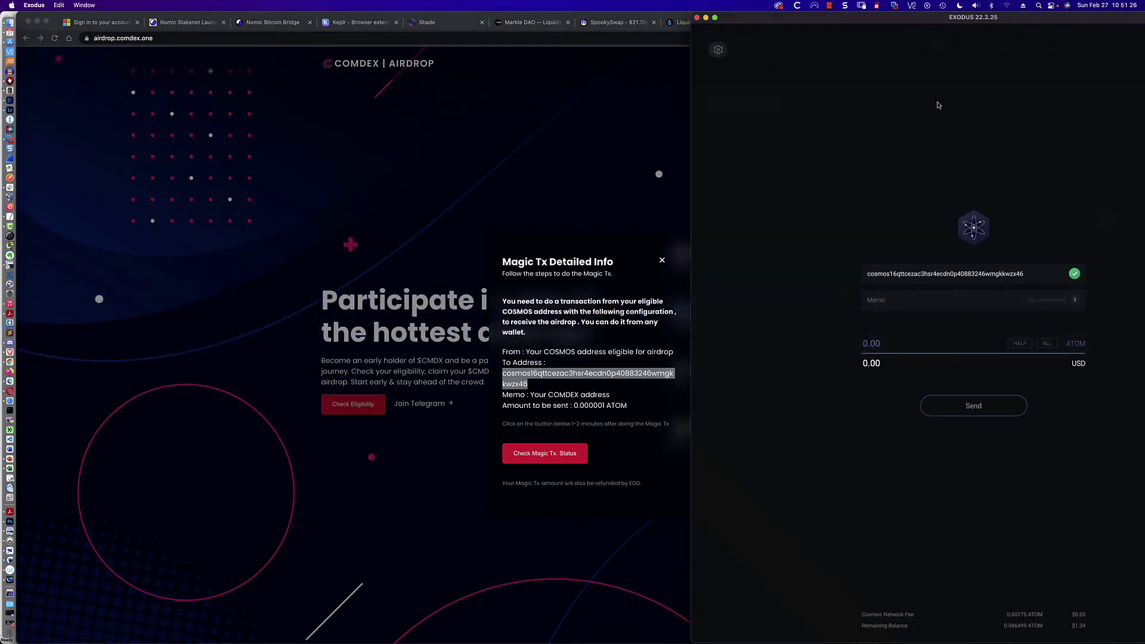
left_click(894, 304)
key("super+v")
left_click(887, 344)
type("0.000001")
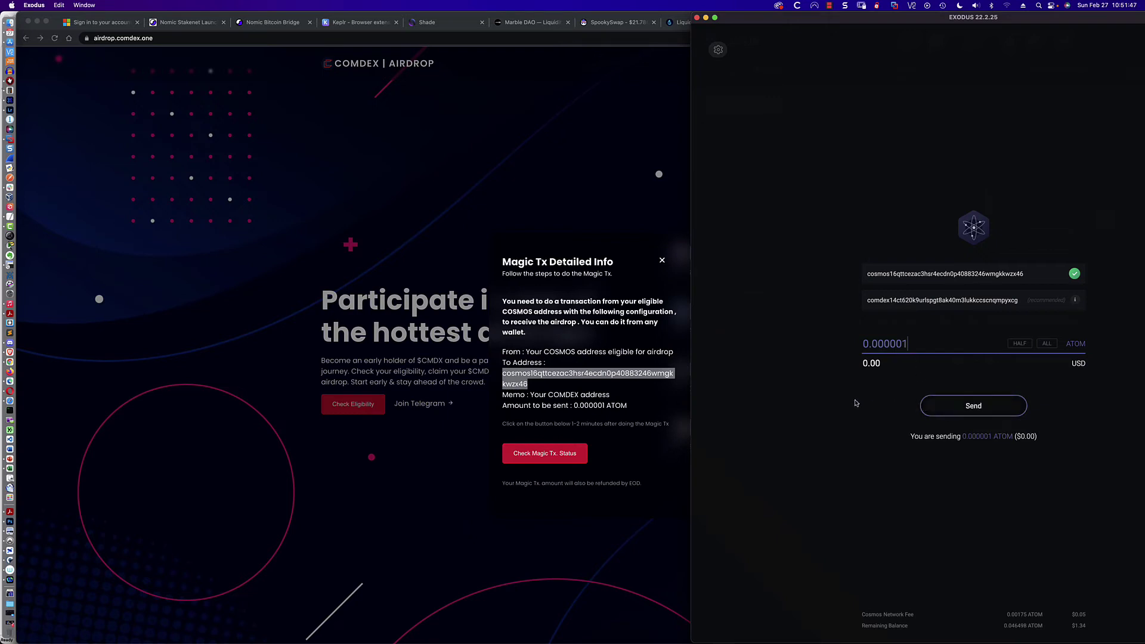
left_click(635, 442)
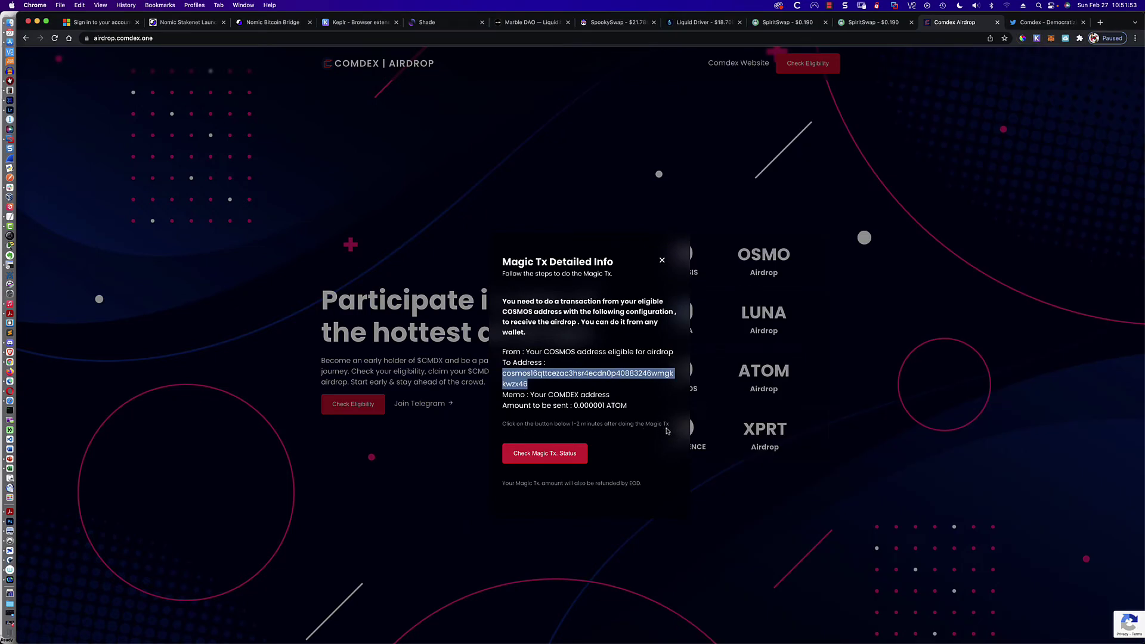
key("super+Tab")
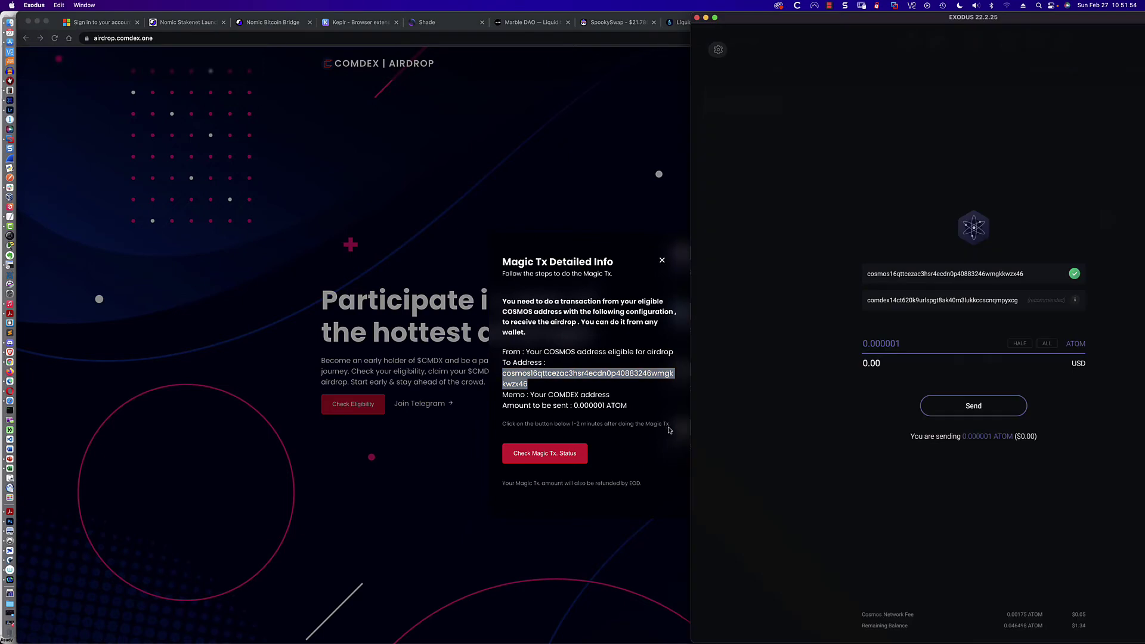
Send the 0.000001 ATOM transaction, dismiss the success screen, and return to the airdrop page
left_click(974, 406)
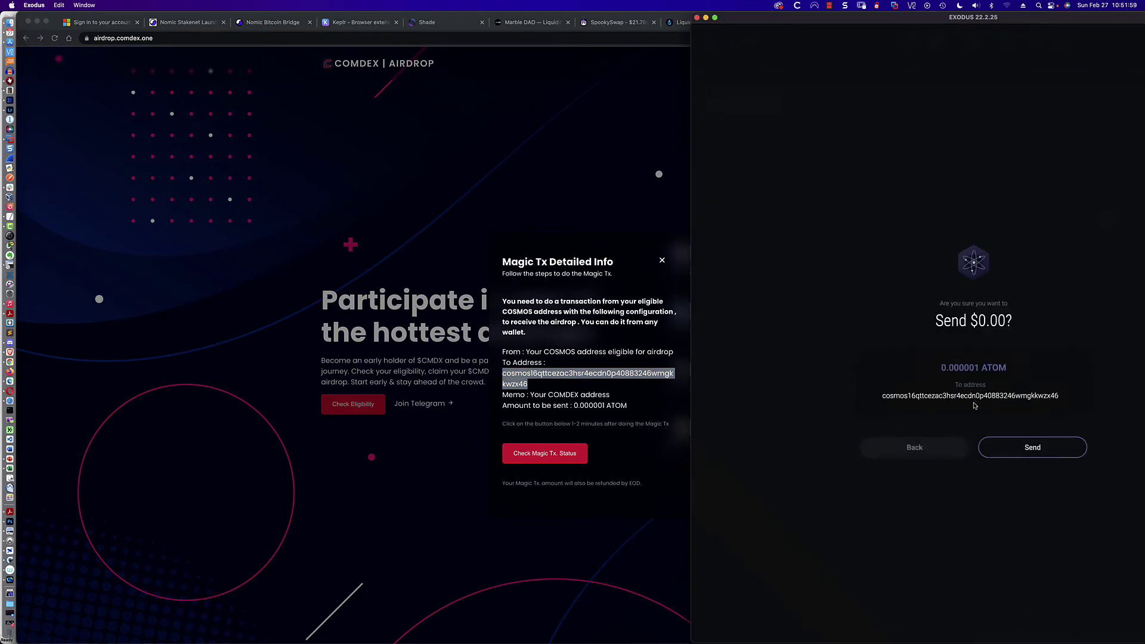
left_click(1034, 448)
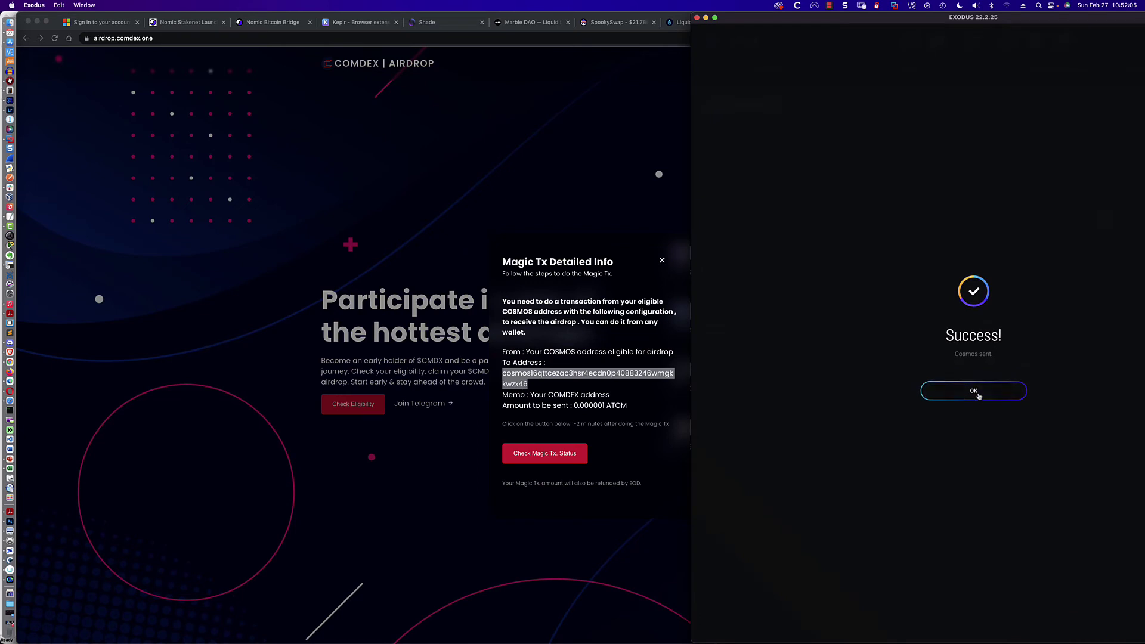
left_click(974, 393)
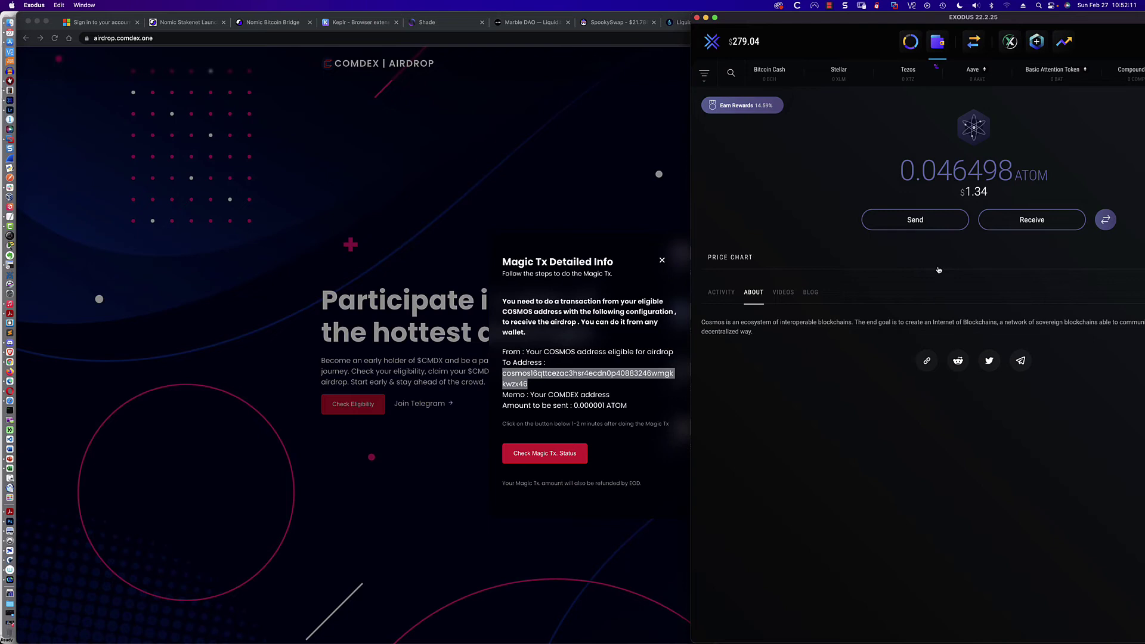
left_click(649, 455)
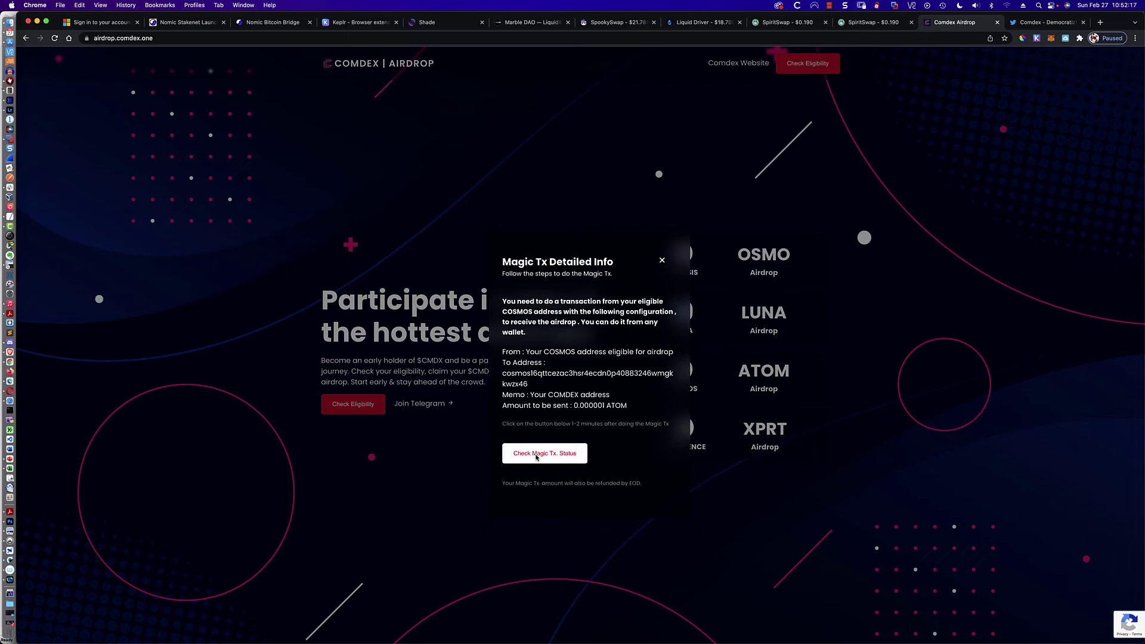
Check the Magic Tx status showing 3.080554 CMDX claimed and select its transaction hash
left_click(536, 454)
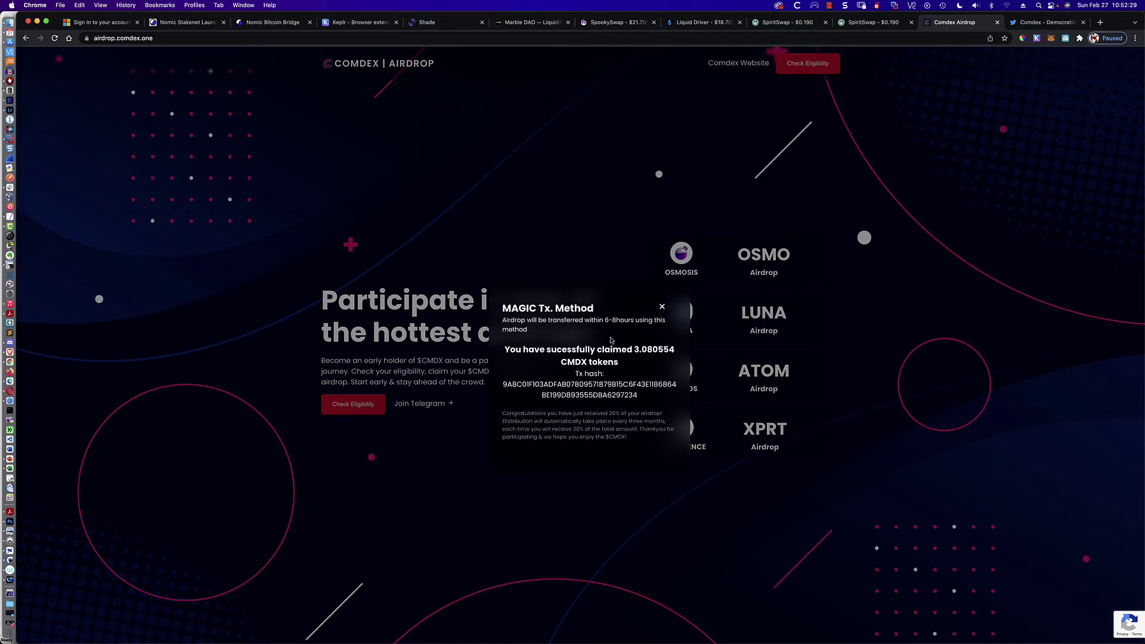
double_click(609, 391)
left_click(610, 393)
double_click(610, 394)
left_click(621, 340)
Load the Osmosis app in a new browser tab
left_click(1101, 23)
left_click(650, 39)
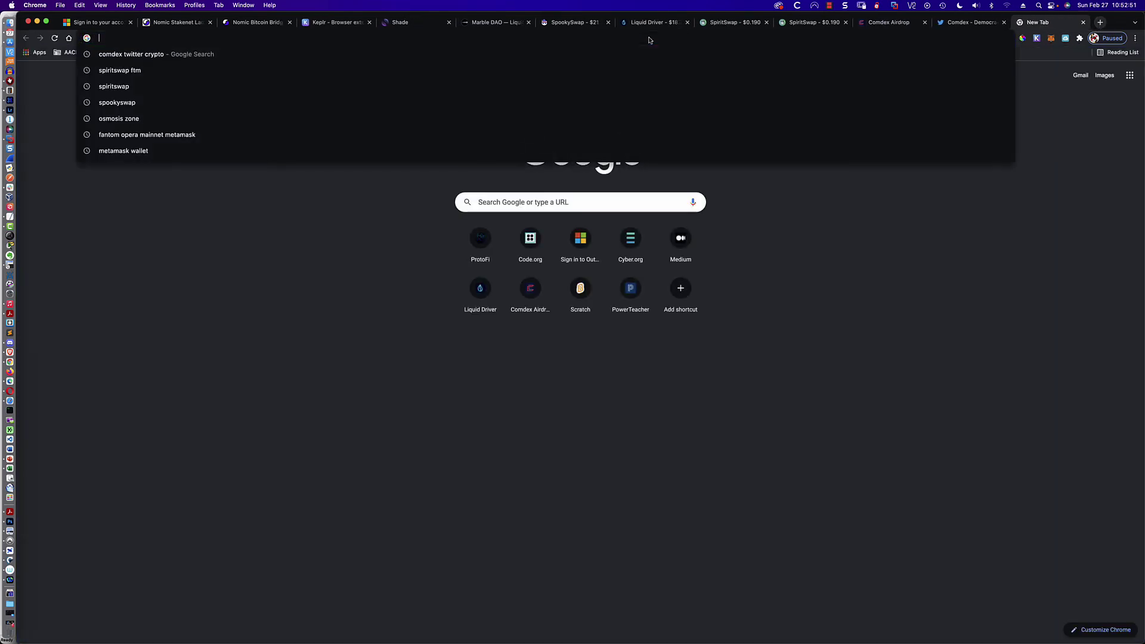
type("osm")
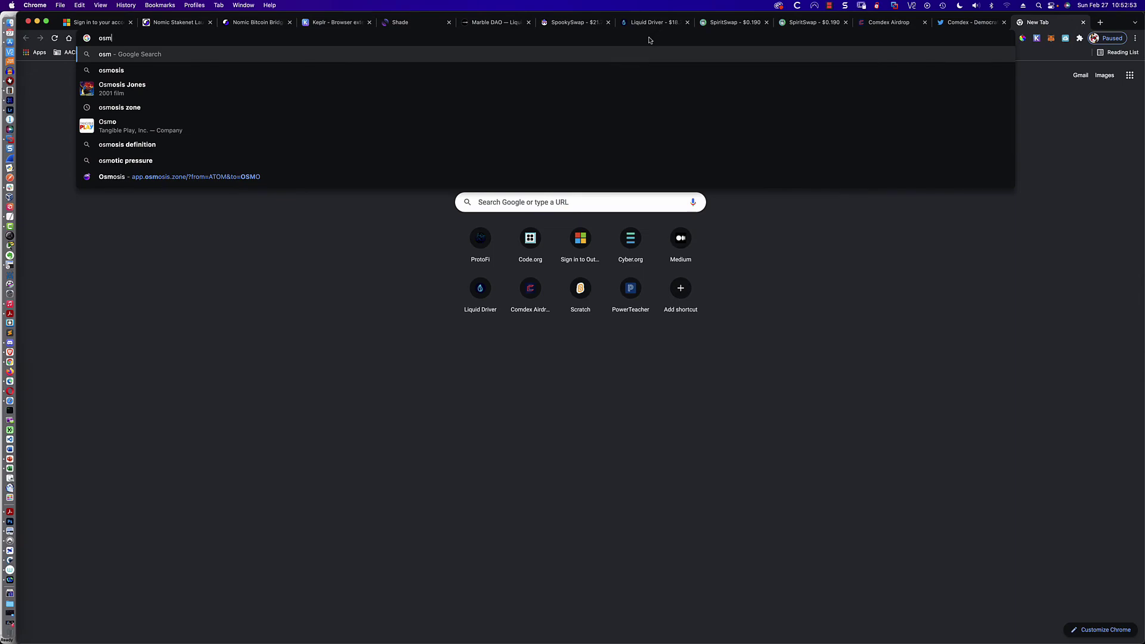
key("Up")
key("Return")
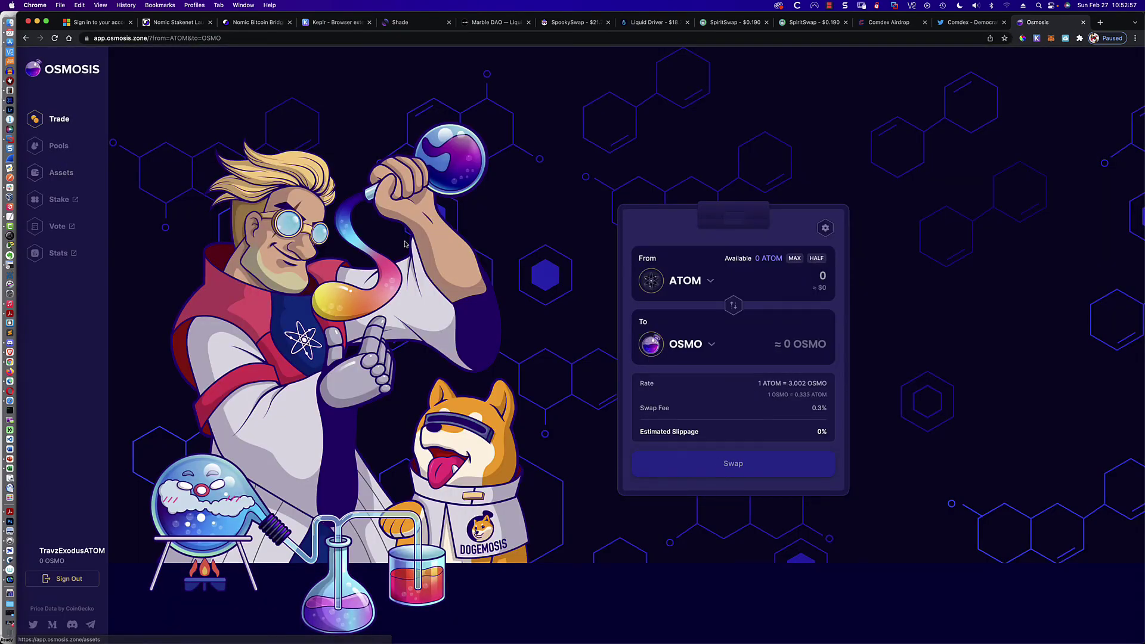
Search the Osmosis Pools page for 'cmdx' pools
left_click(58, 147)
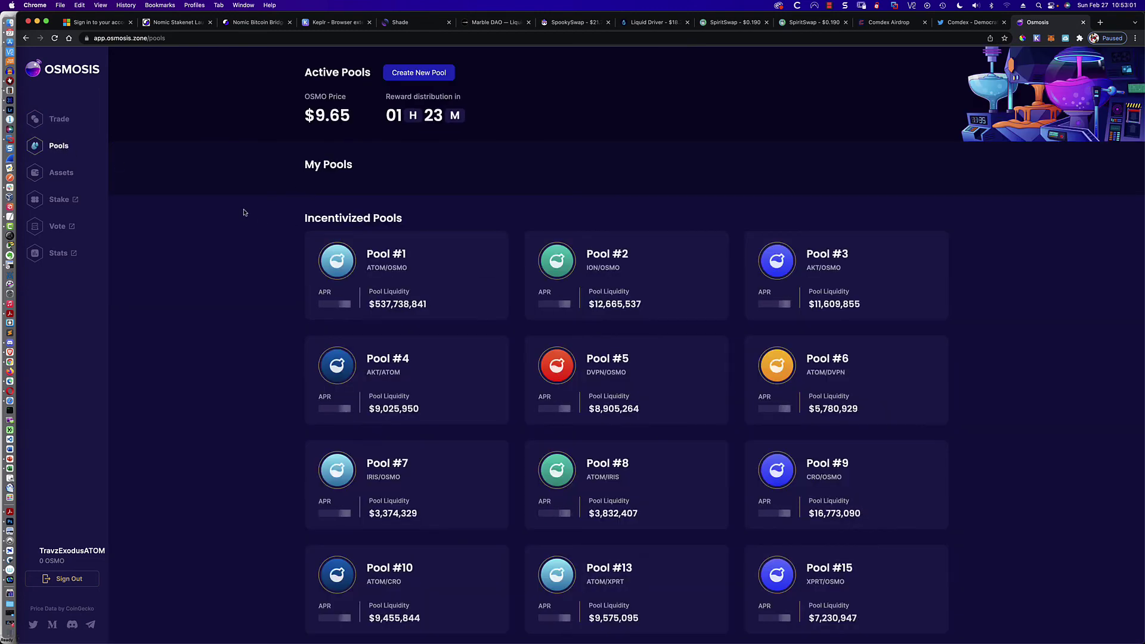
key("super+f")
type("cm")
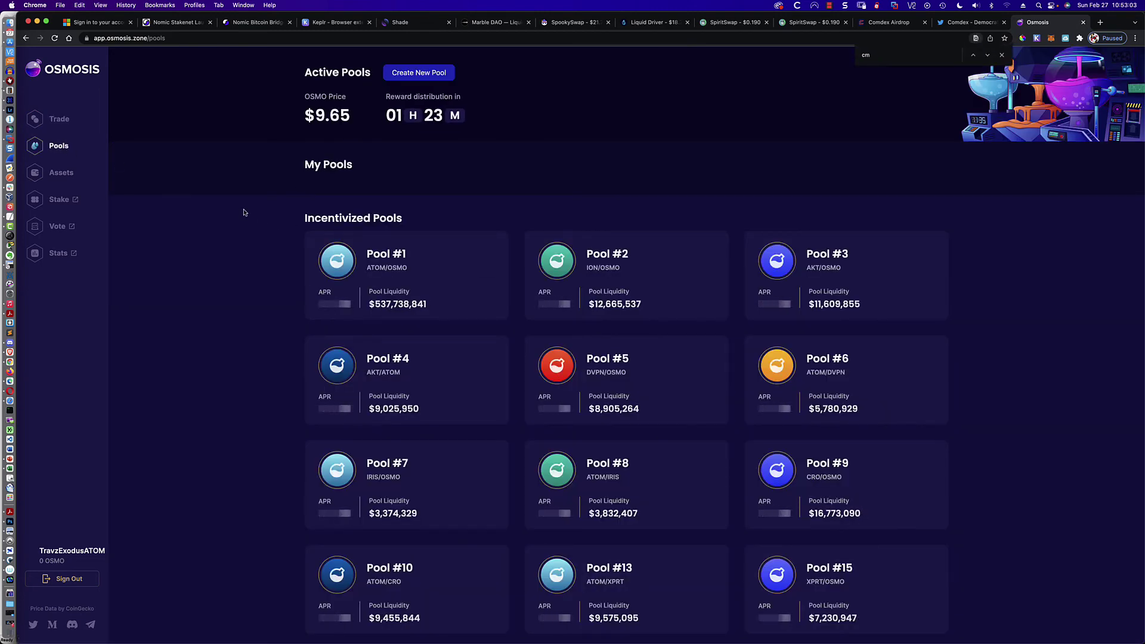
type("dx")
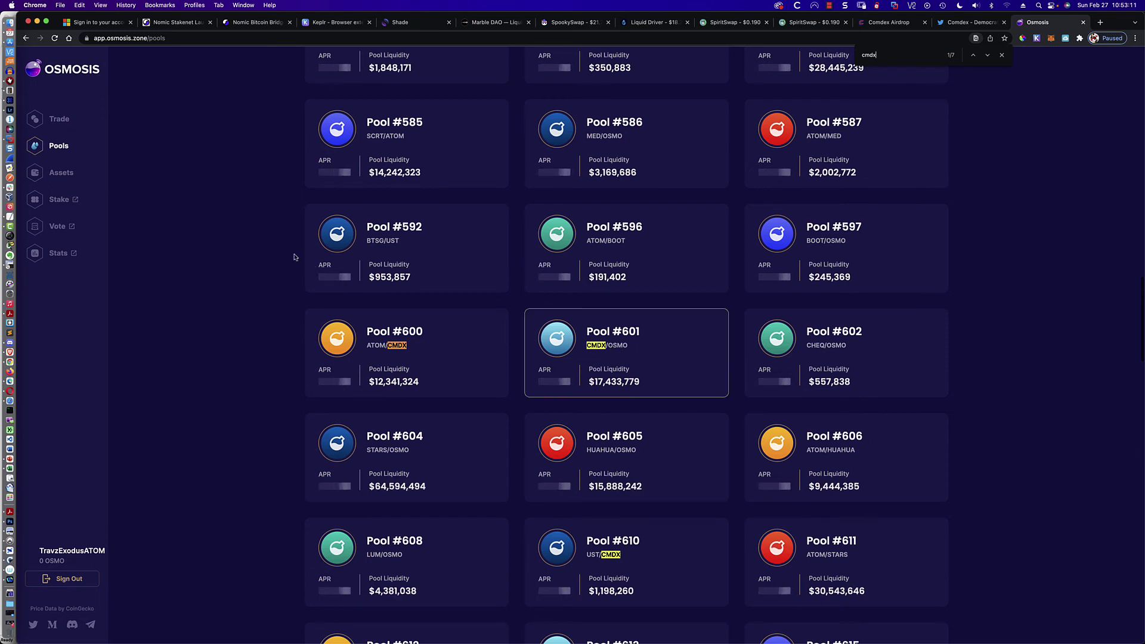
Go to Osmosis Assets and jump to the Comdex - CMDX row
left_click(60, 172)
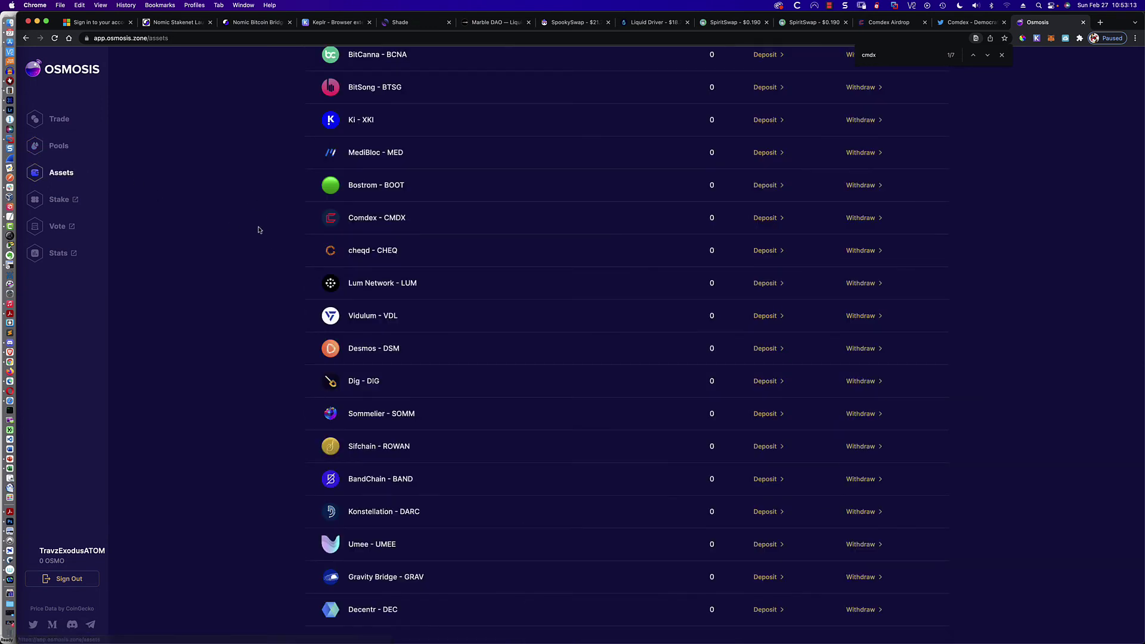
scroll(298, 225, "up", 10)
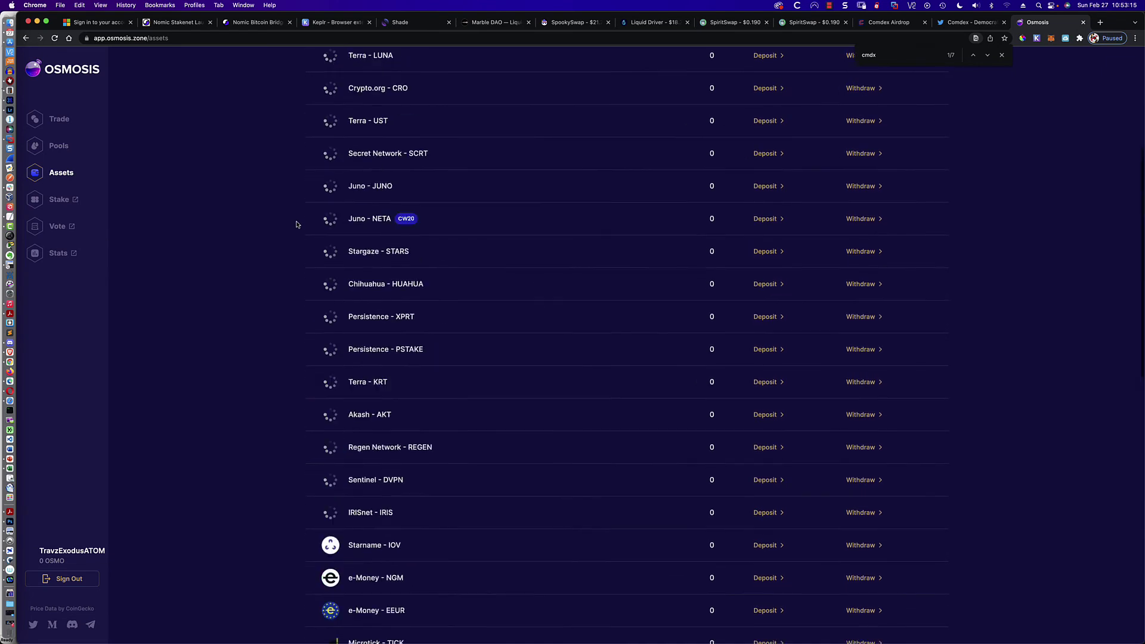
scroll(297, 224, "up", 3)
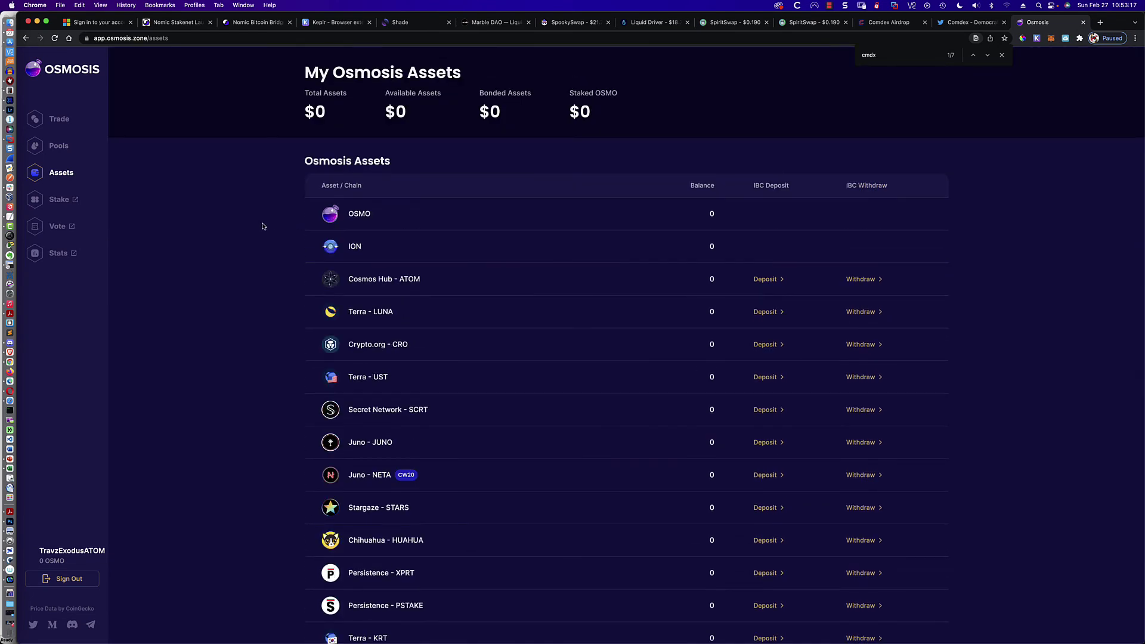
key("Return")
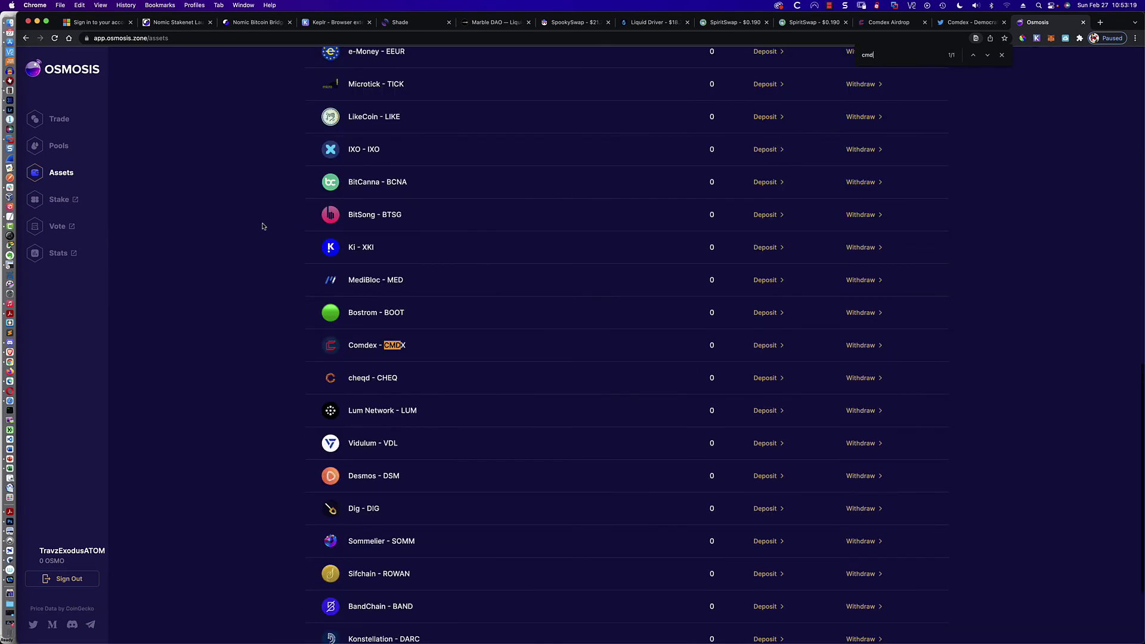
Start a CMDX deposit, approve Keplr's comdex-1 connection, then close the dialog and search bar
left_click(767, 345)
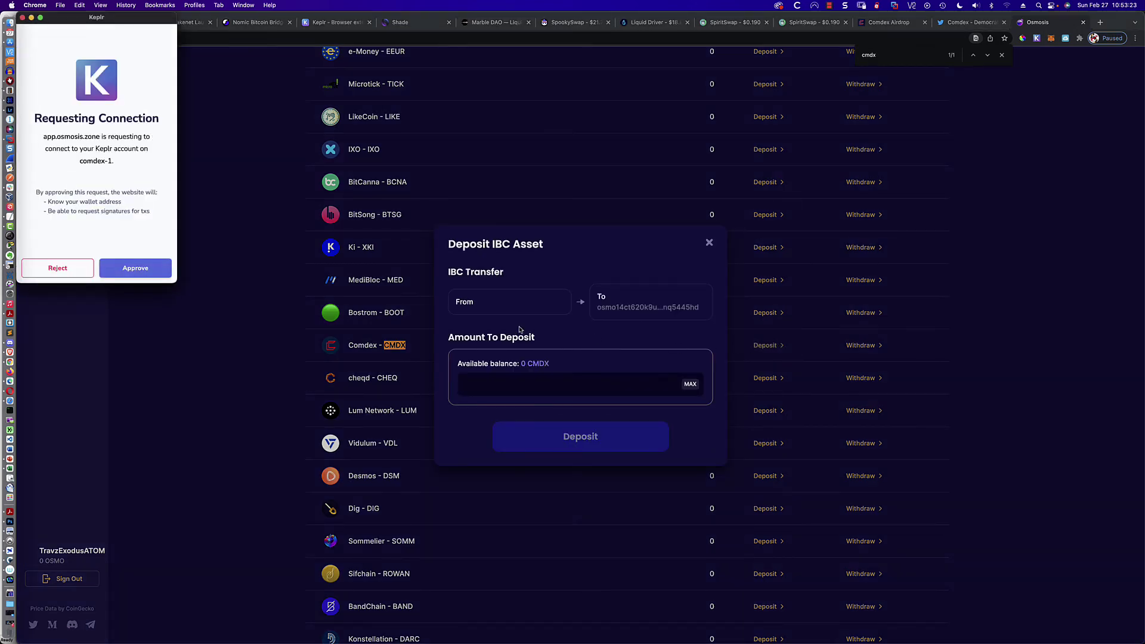
left_click(146, 273)
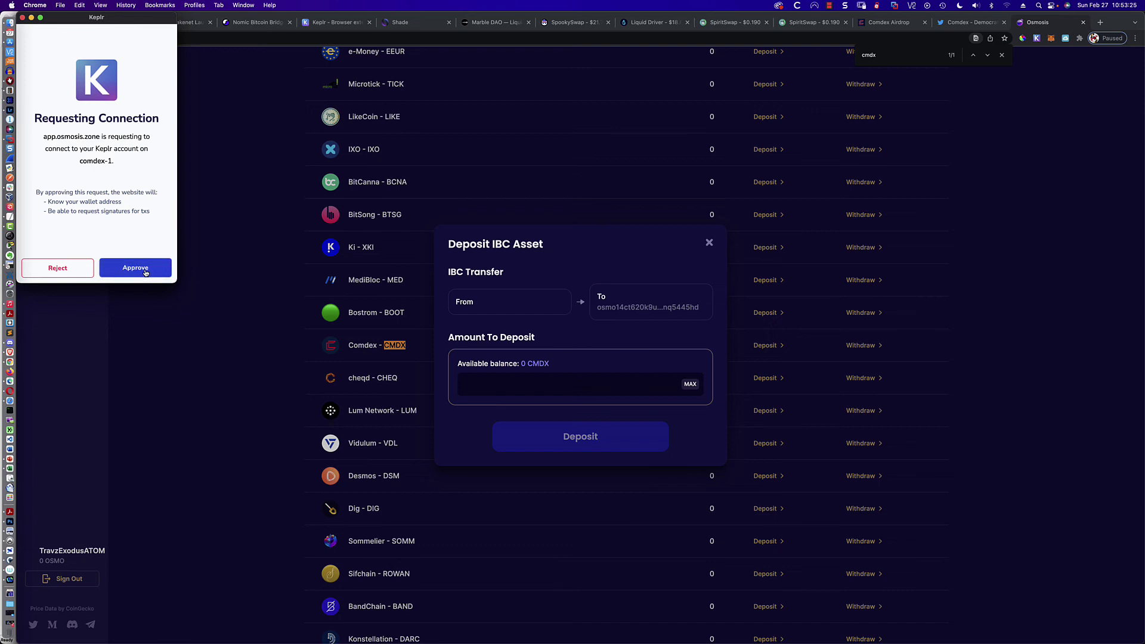
left_click(549, 383)
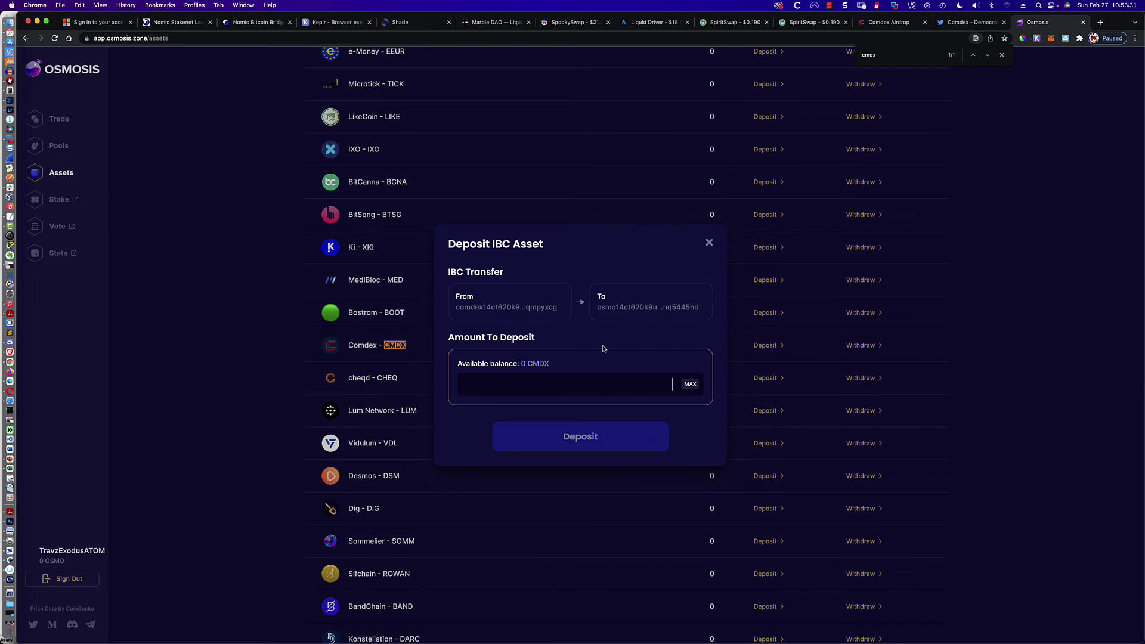
left_click(709, 244)
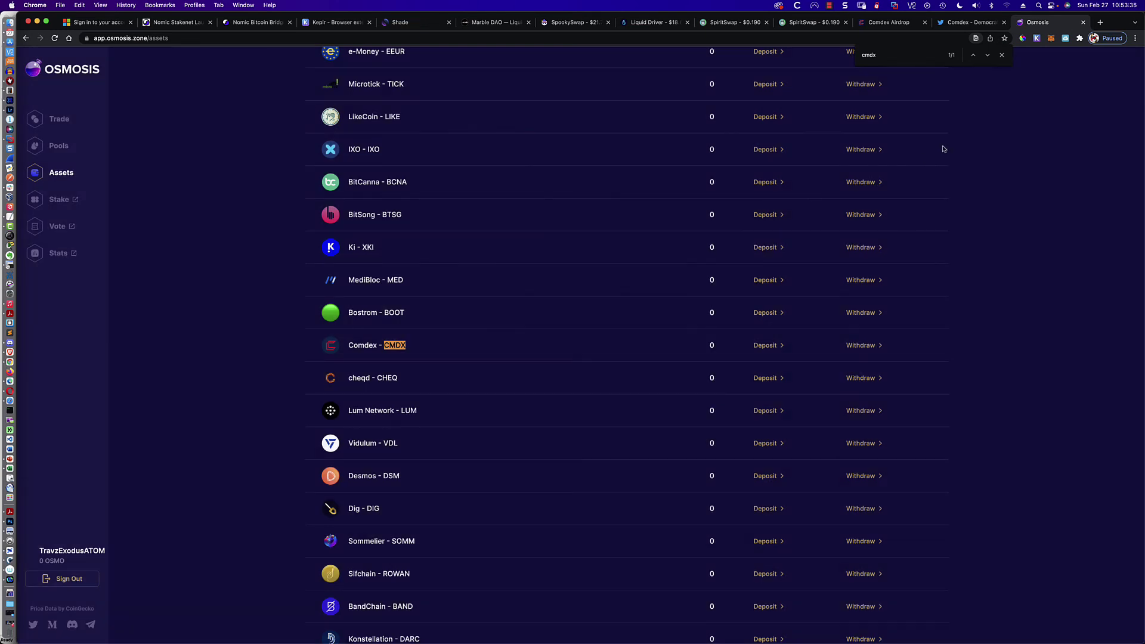
left_click(1002, 55)
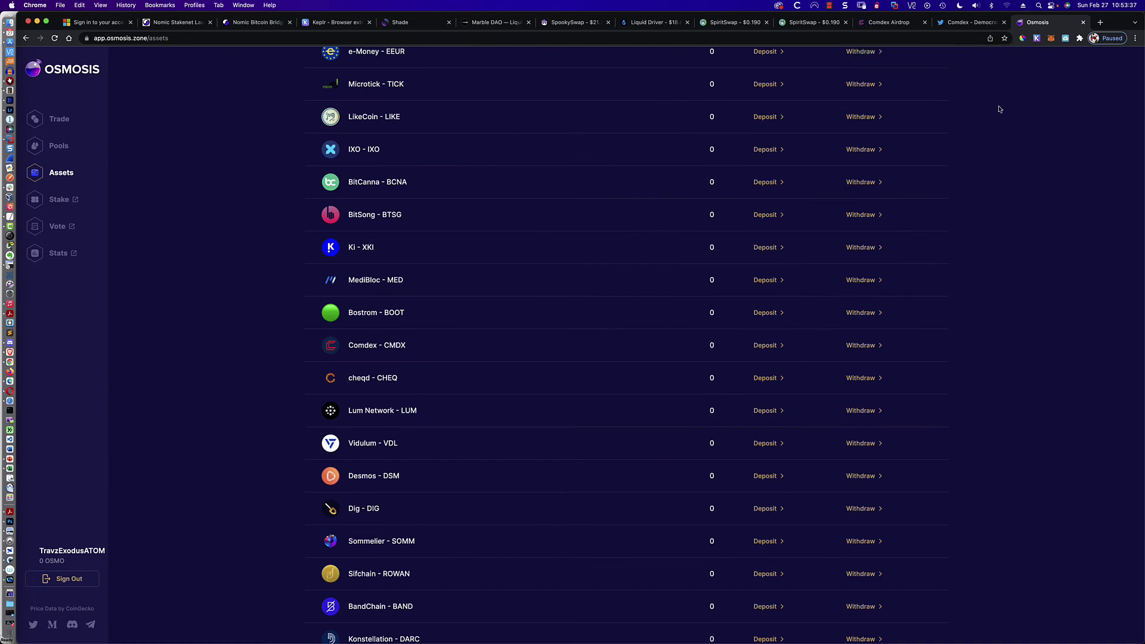
scroll(996, 111, "up", 15)
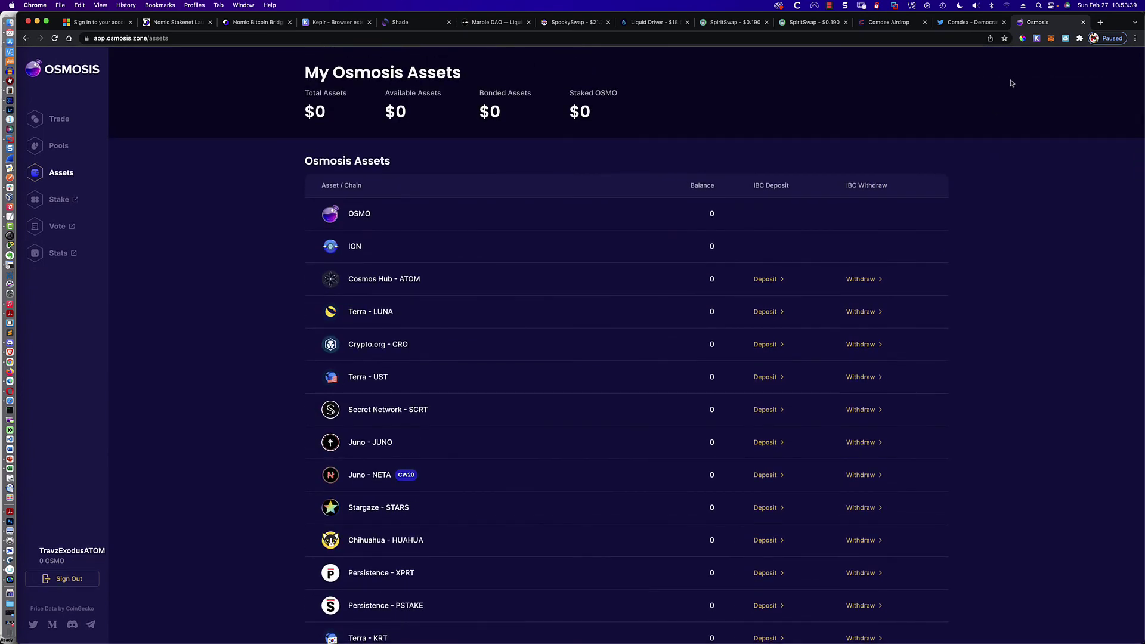
left_click(901, 22)
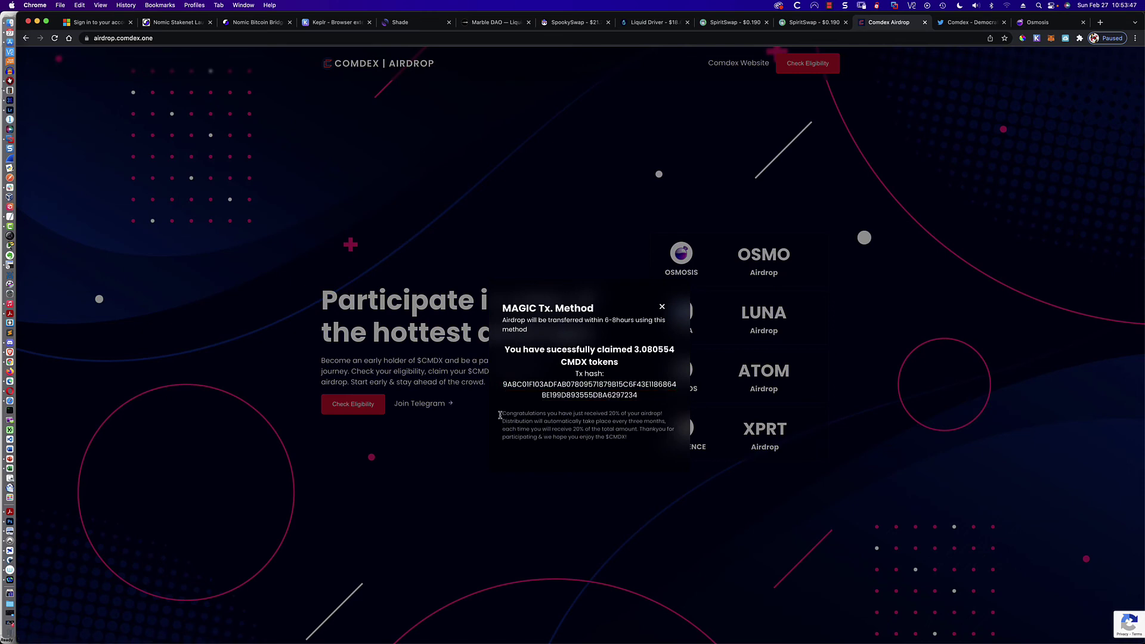
left_click_drag(502, 412, 604, 430)
left_click(603, 434)
left_click(958, 24)
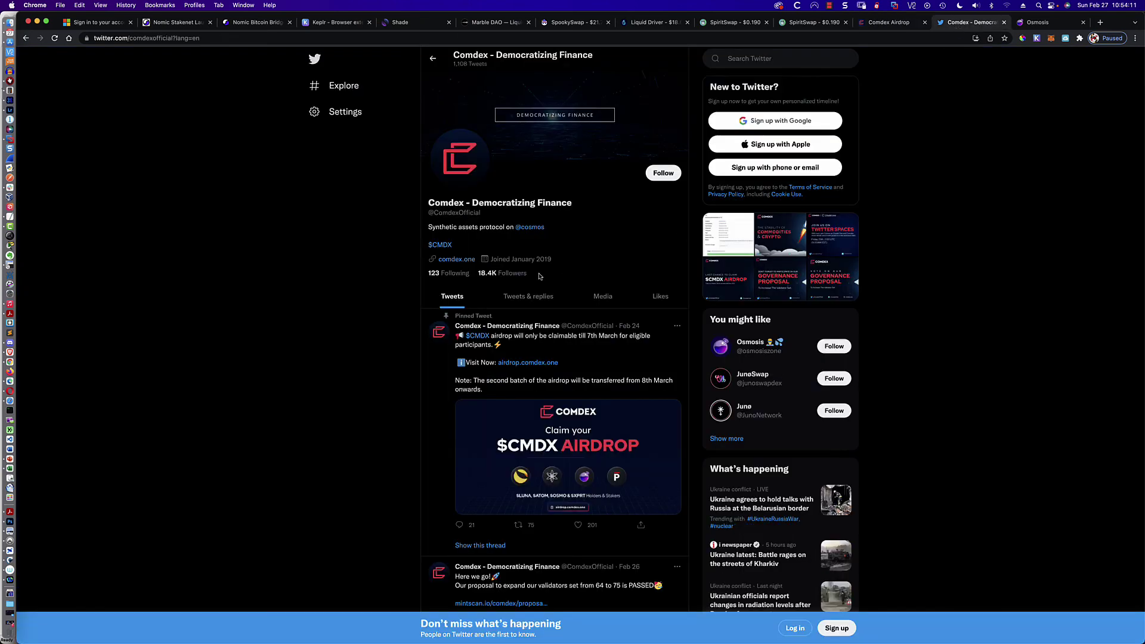
scroll(422, 368, "down", 1)
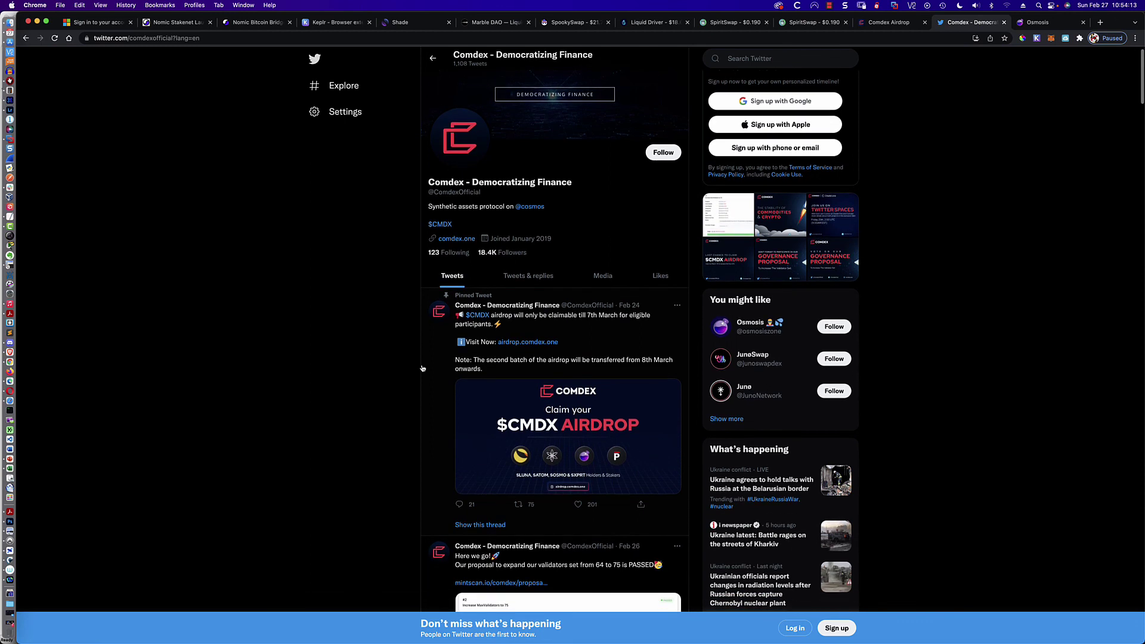
scroll(422, 368, "down", 1)
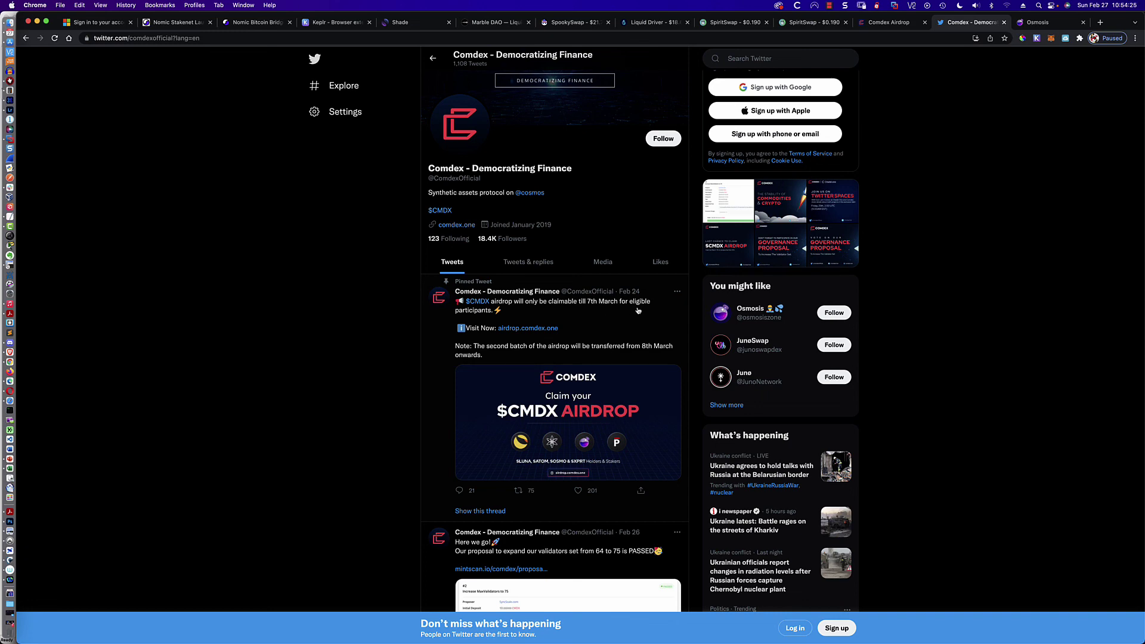
scroll(637, 312, "up", 1)
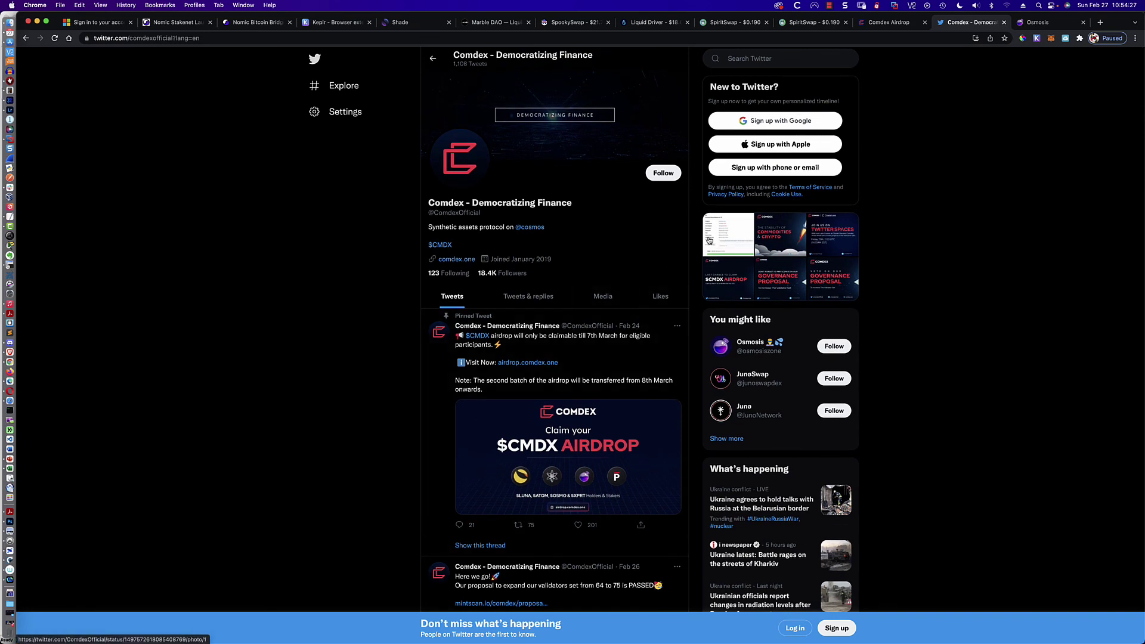
left_click(886, 25)
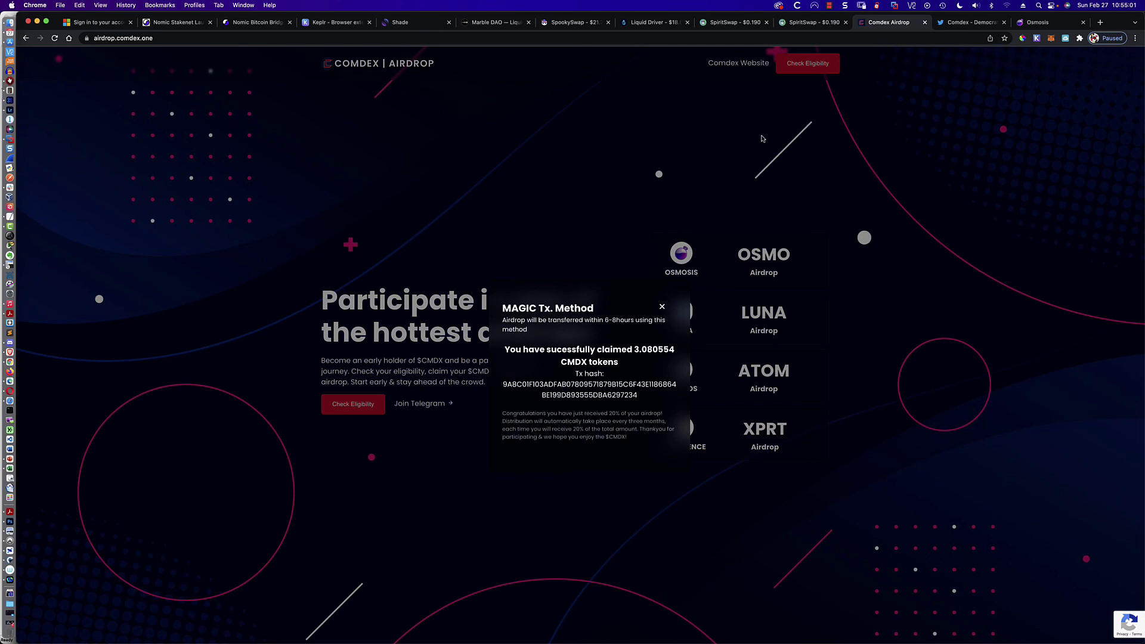
Dismiss the MAGIC Tx. Method claim-success dialog
left_click(662, 307)
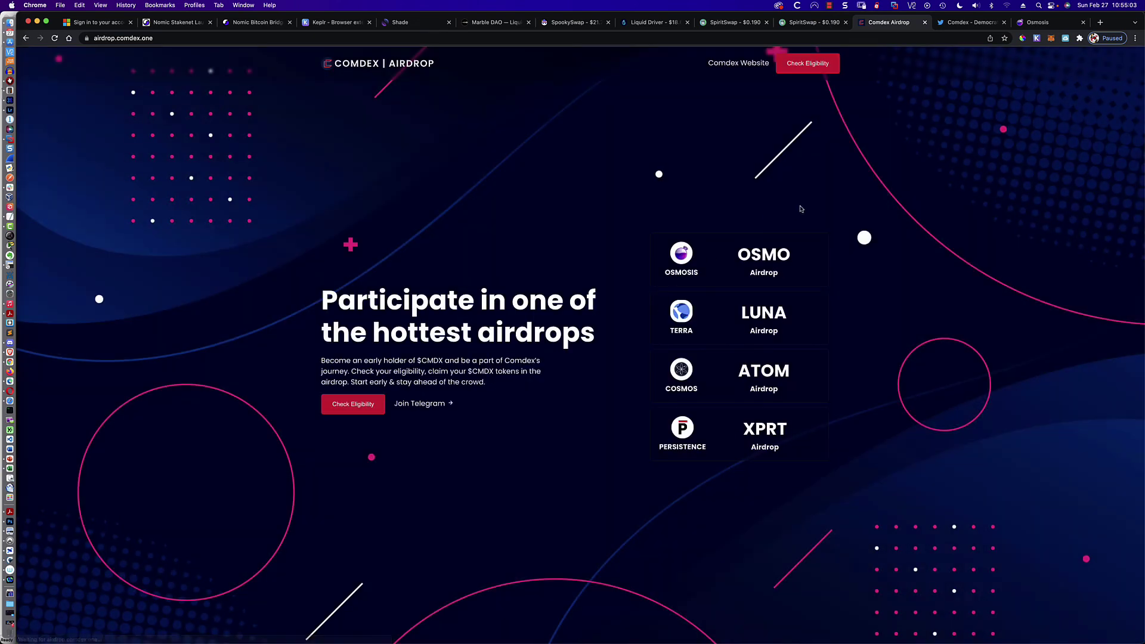